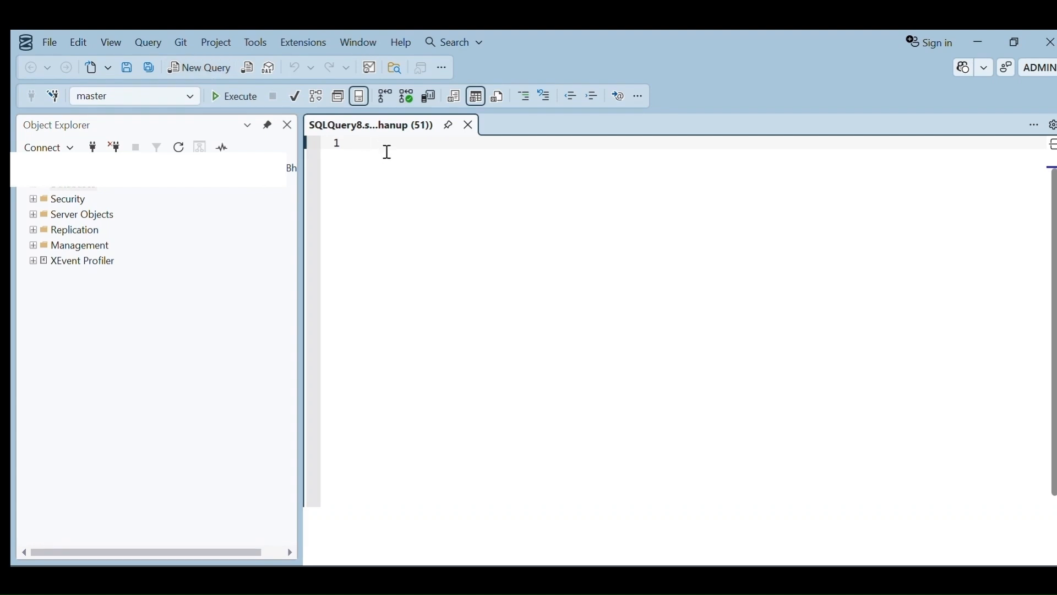
Create a new database by pasting and executing the query create database Demodb; in the query editor.
type("create database Demodb;")
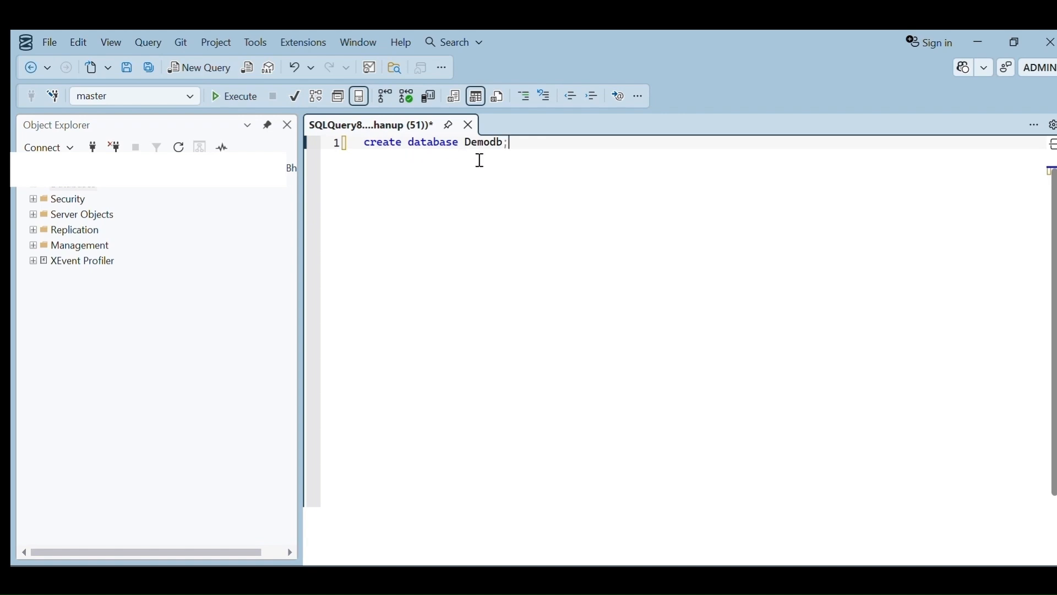
left_click_drag(466, 143, 355, 146)
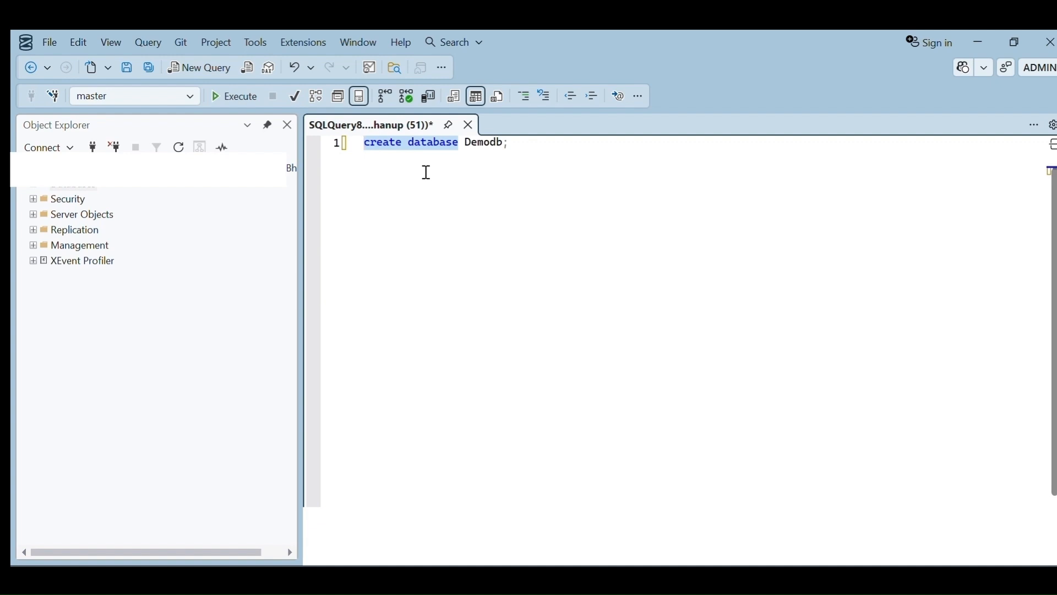
left_click(533, 146)
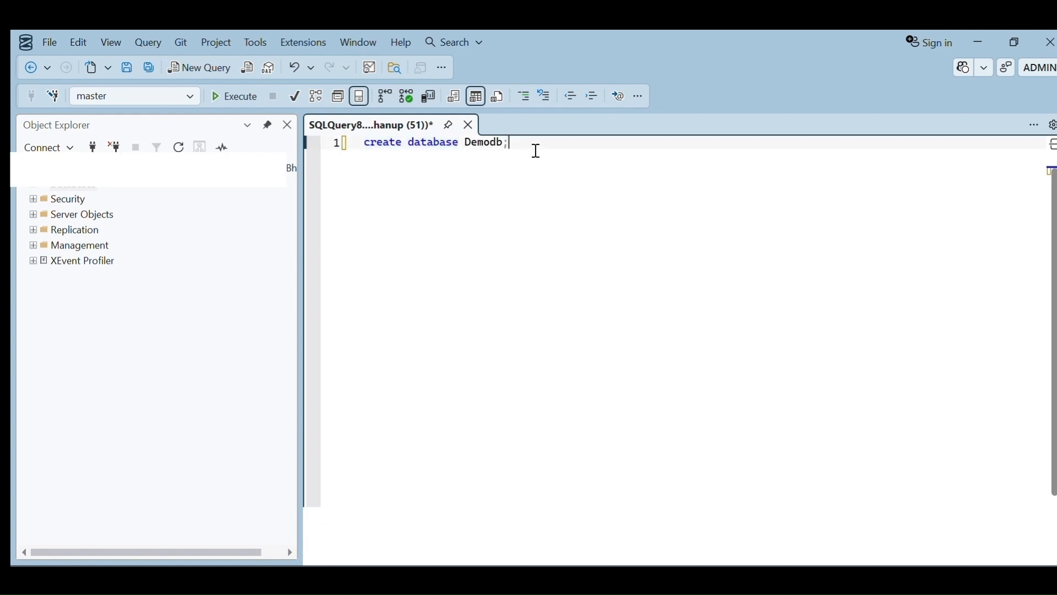
left_click(220, 105)
Expand the server's Databases folder in Object Explorer and refresh it.
left_click_drag(620, 402, 295, 373)
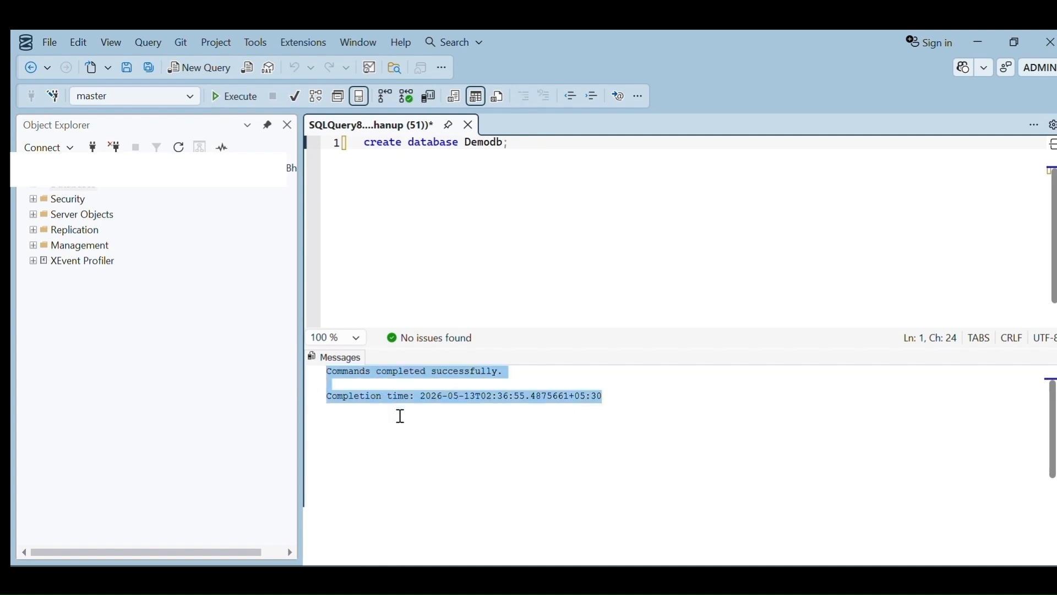
left_click(147, 229)
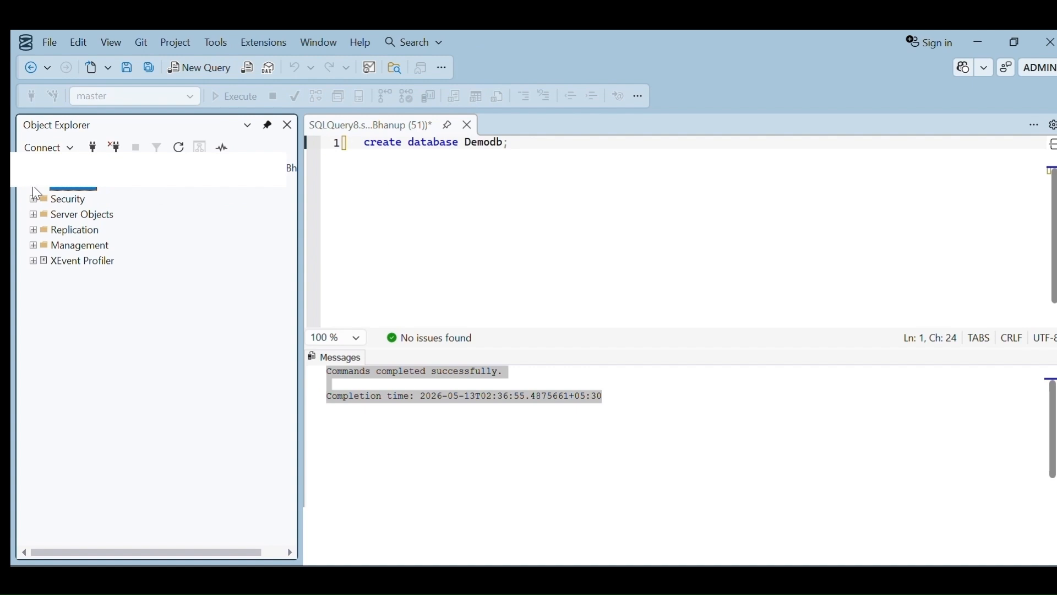
left_click(35, 190)
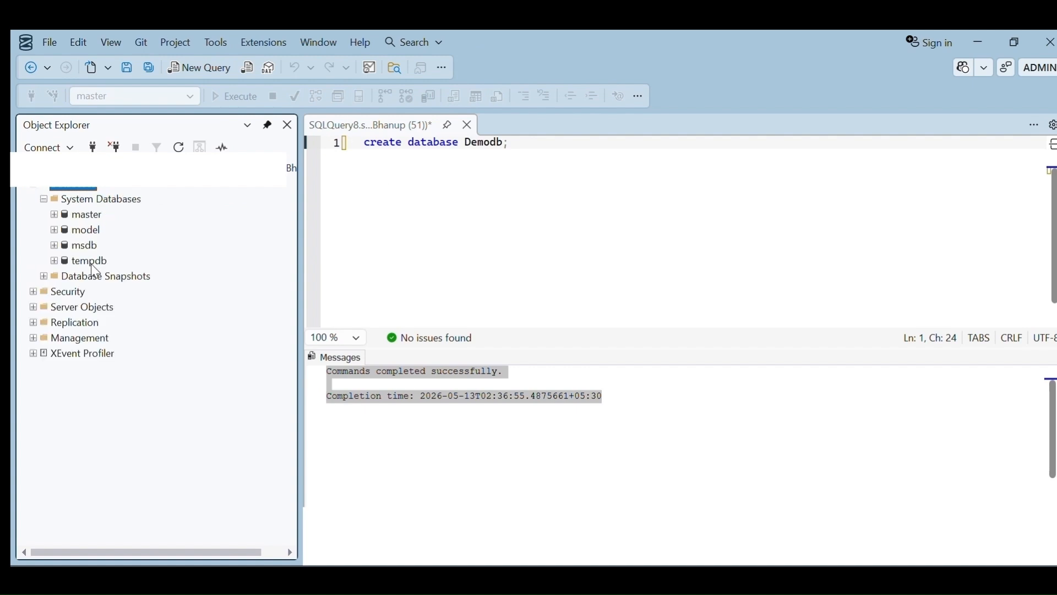
left_click(43, 276)
right_click(82, 188)
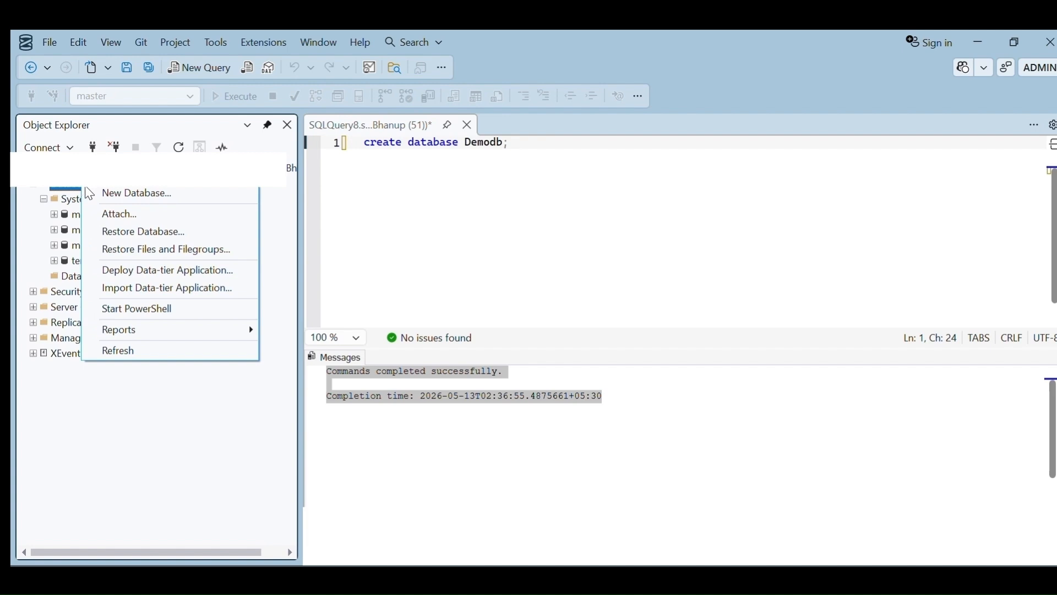
left_click(142, 353)
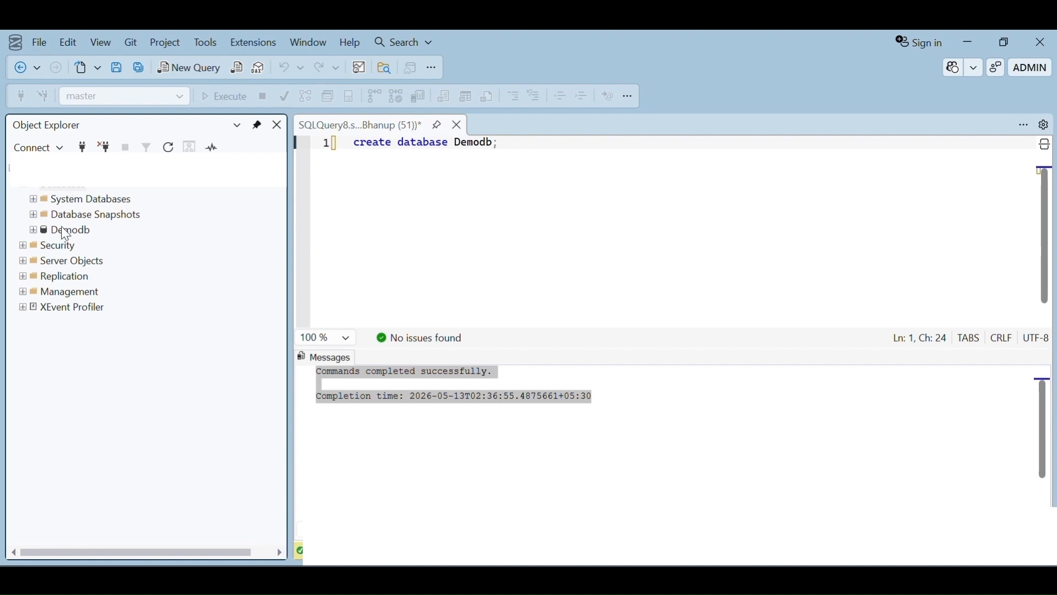
Switch the query window's active database from master to Demodb.
left_click(178, 101)
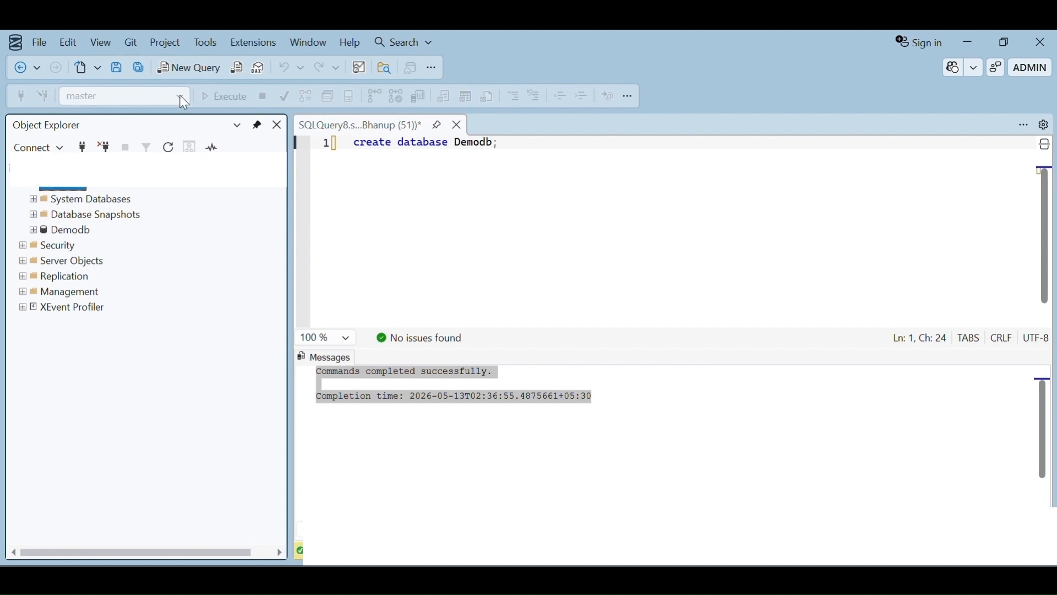
left_click(71, 231)
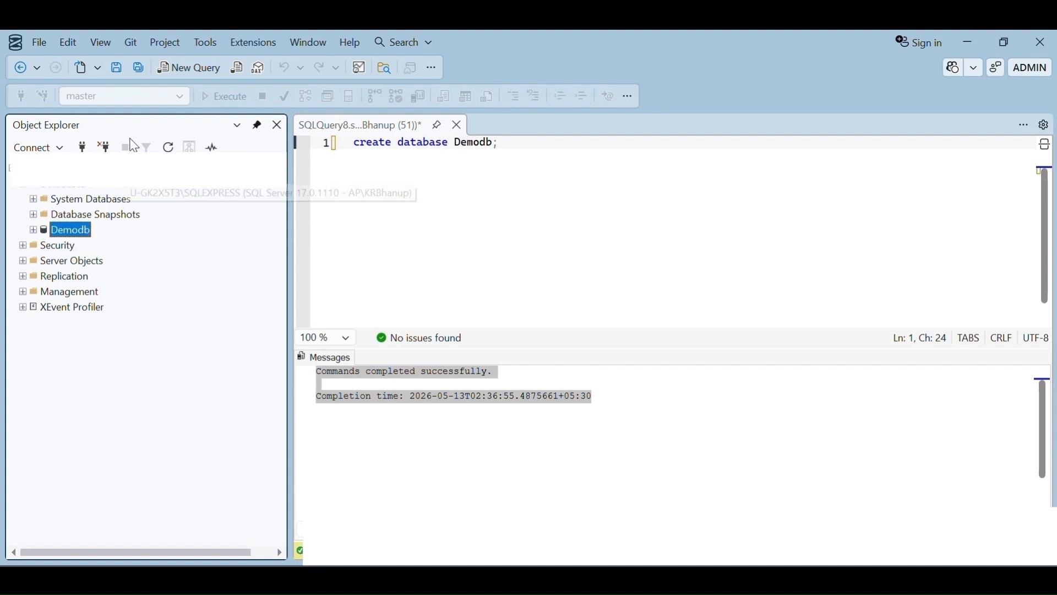
left_click(180, 98)
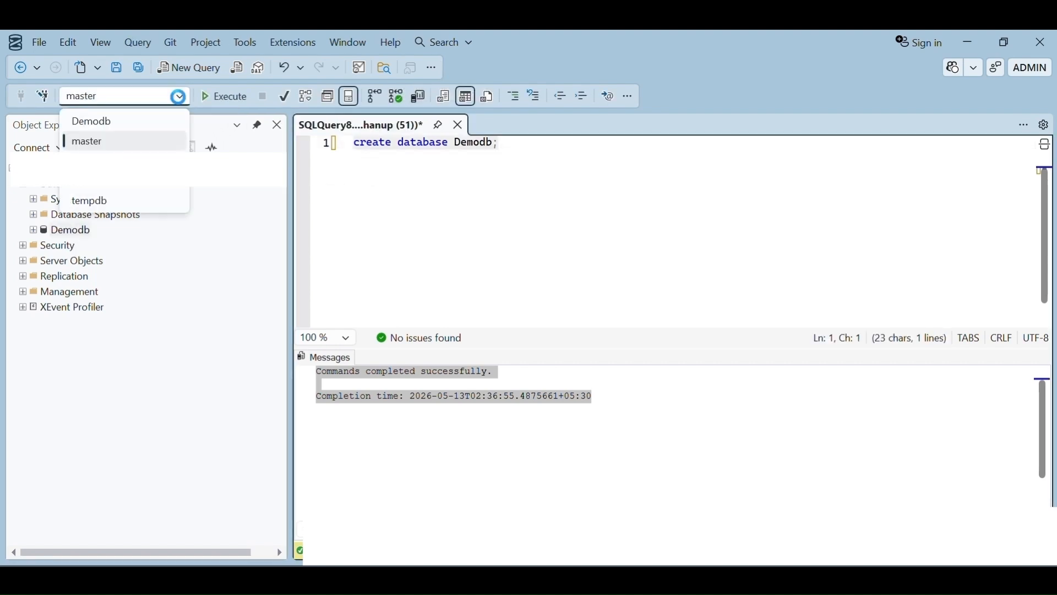
left_click(101, 123)
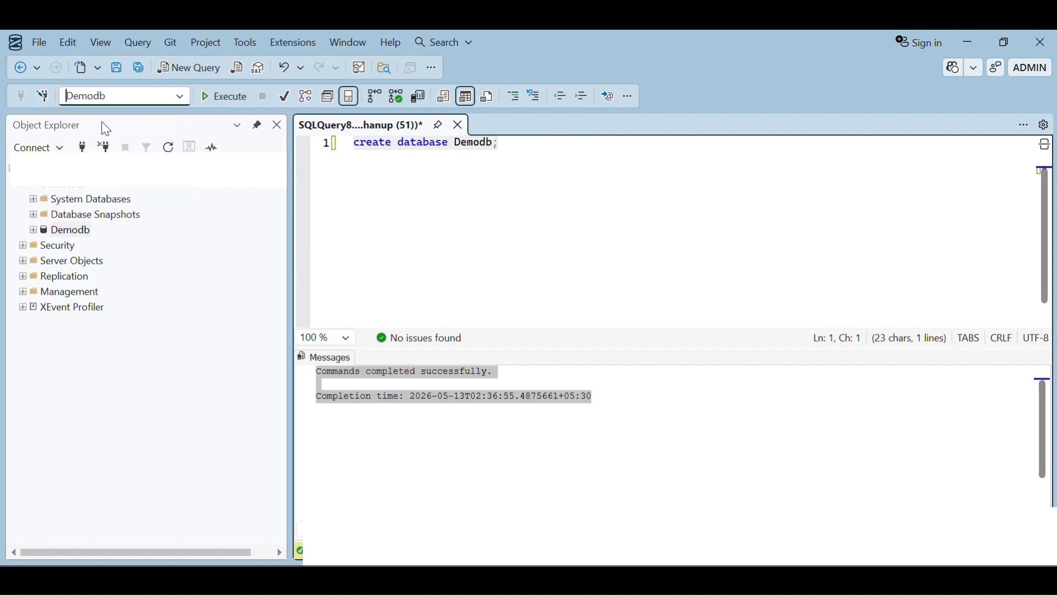
Try to open the Import Data wizard from the Demodb database's Tasks menu.
left_click(65, 232)
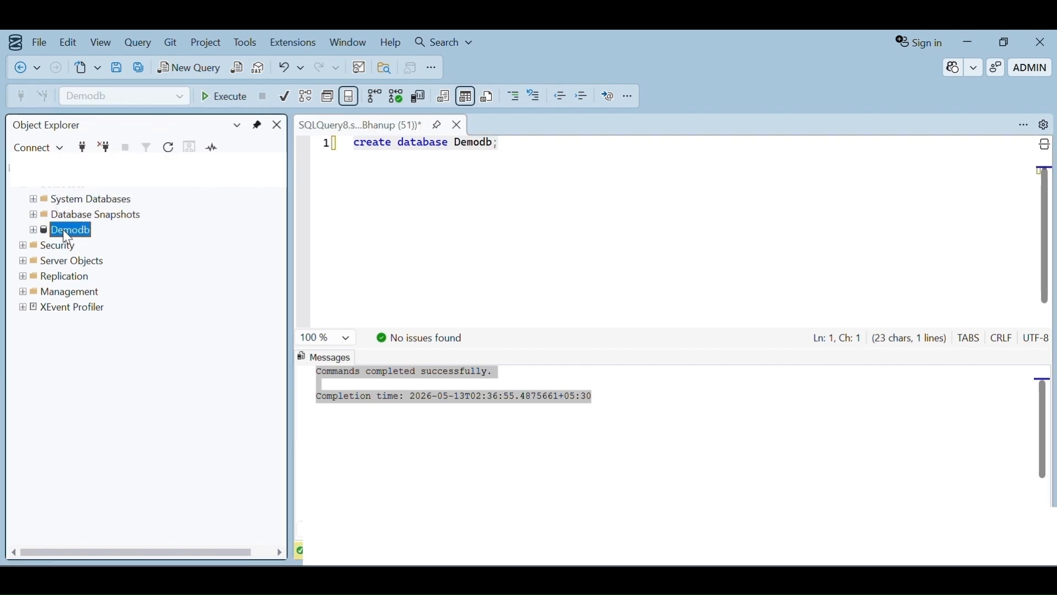
left_click(64, 229)
right_click(66, 232)
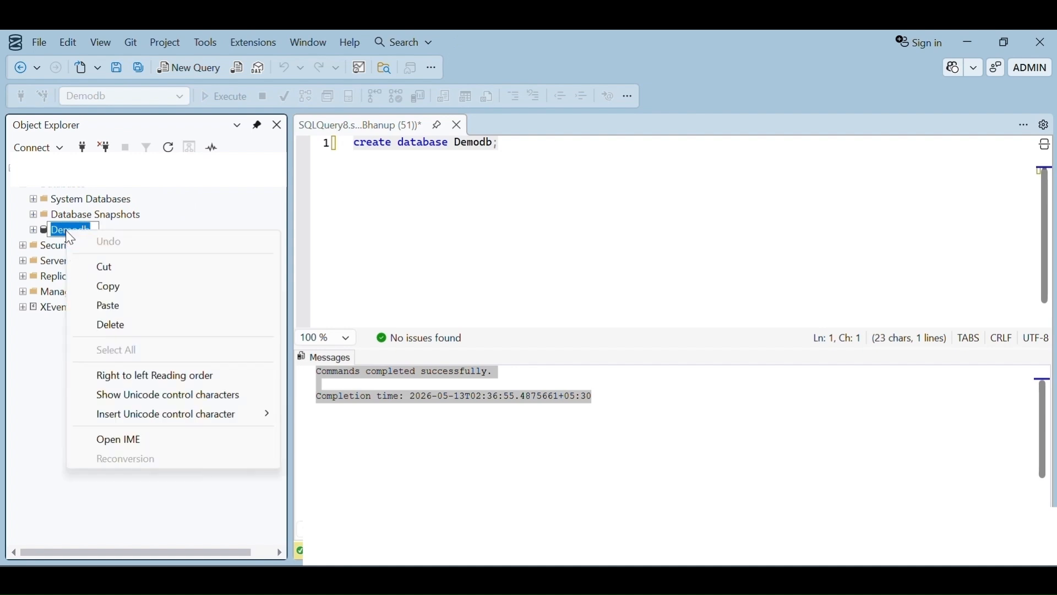
key("Escape")
right_click(71, 230)
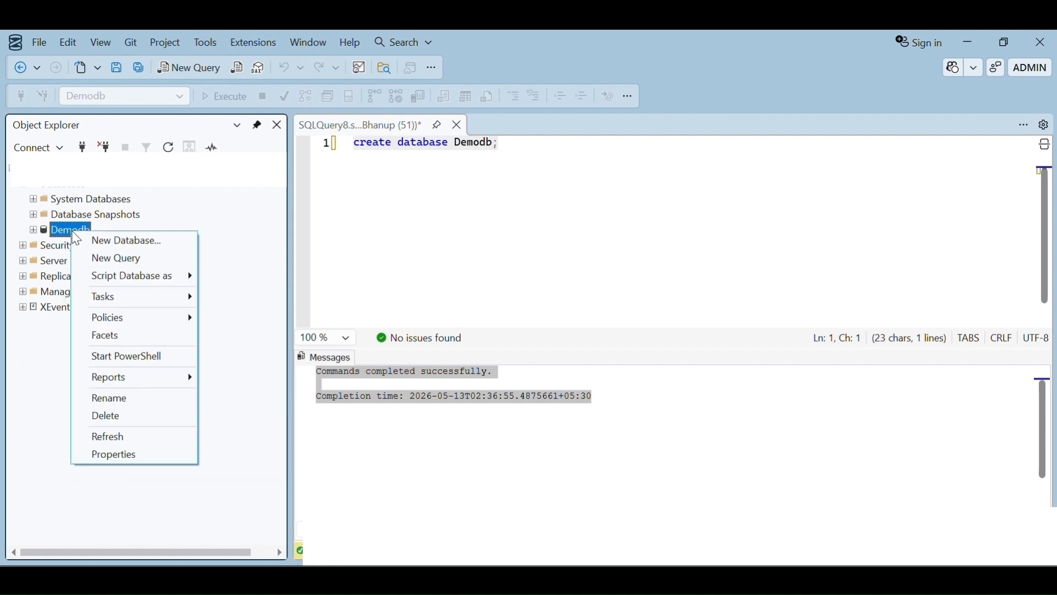
left_click(117, 300)
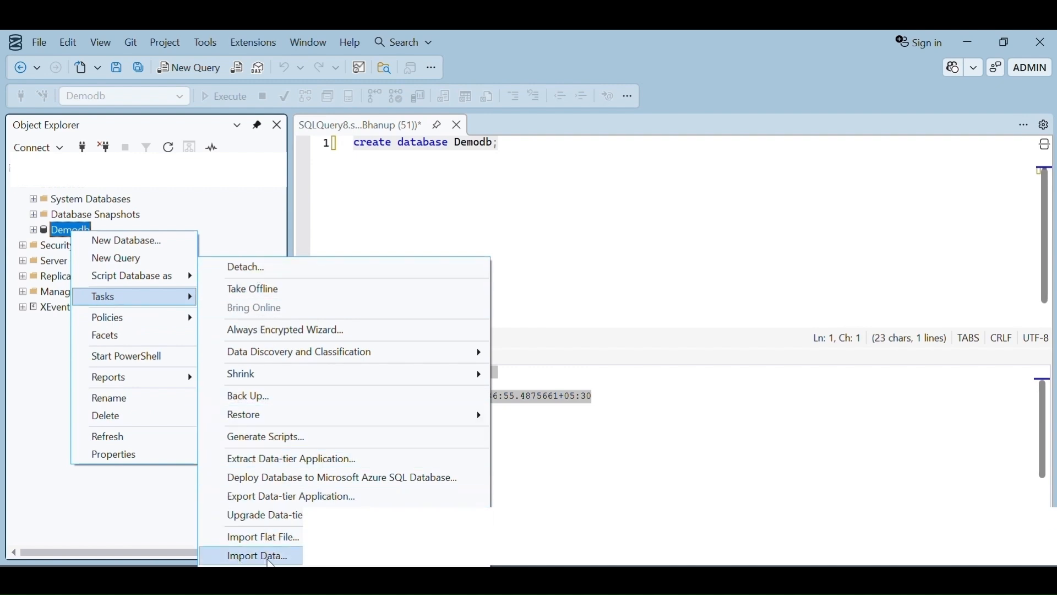
left_click(270, 557)
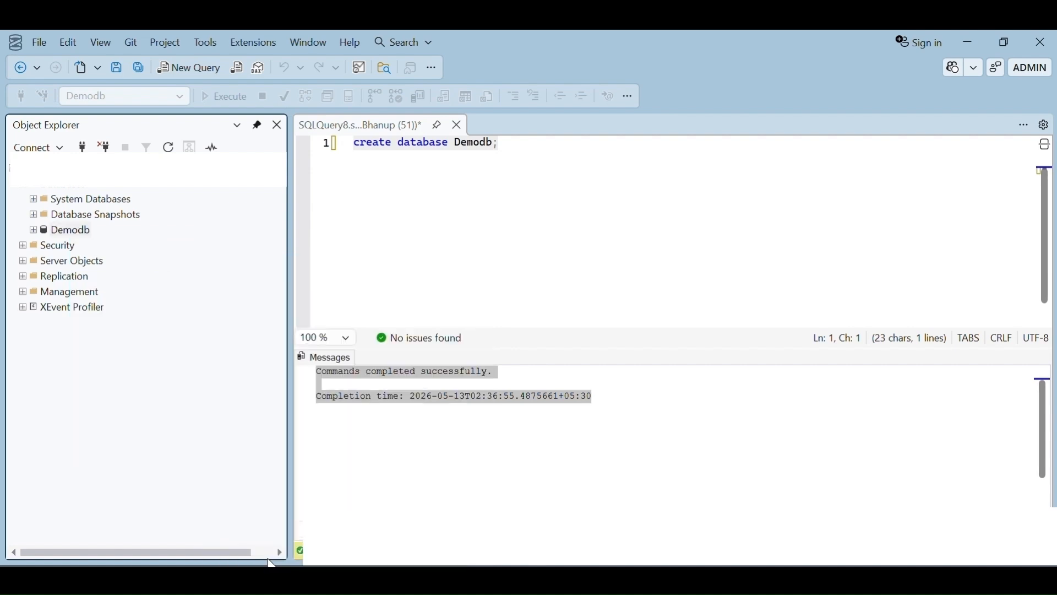
Open the Import Data wizard from the Demodb database's Tasks menu.
right_click(77, 233)
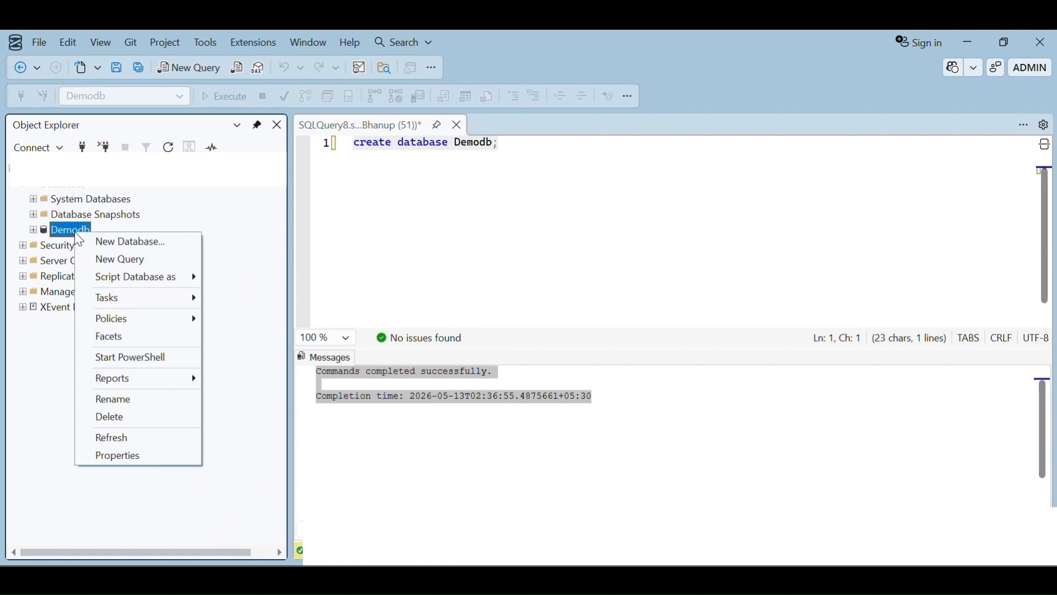
mouse_move(126, 308)
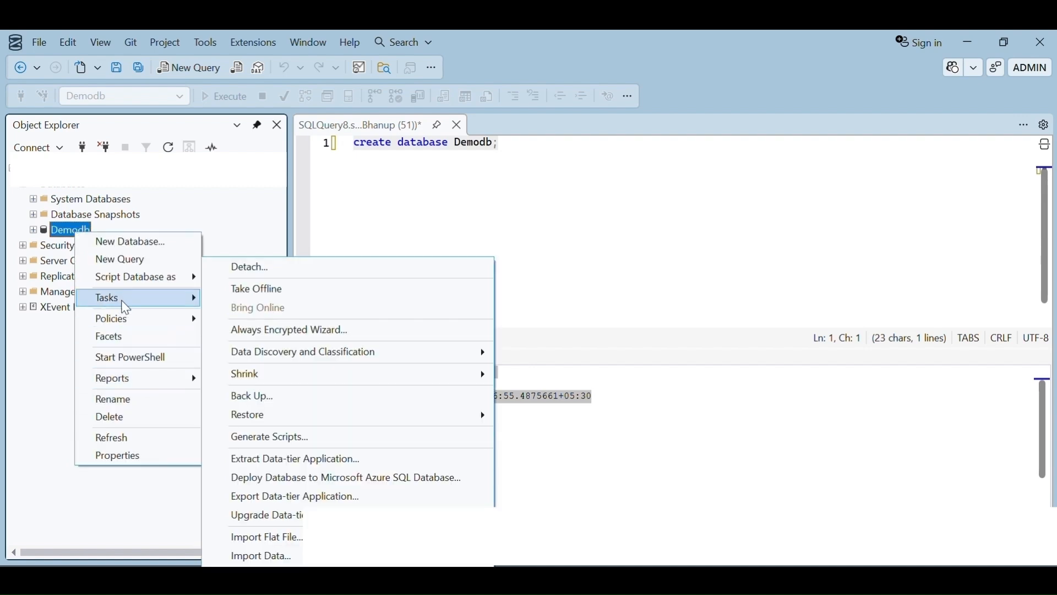
left_click(265, 557)
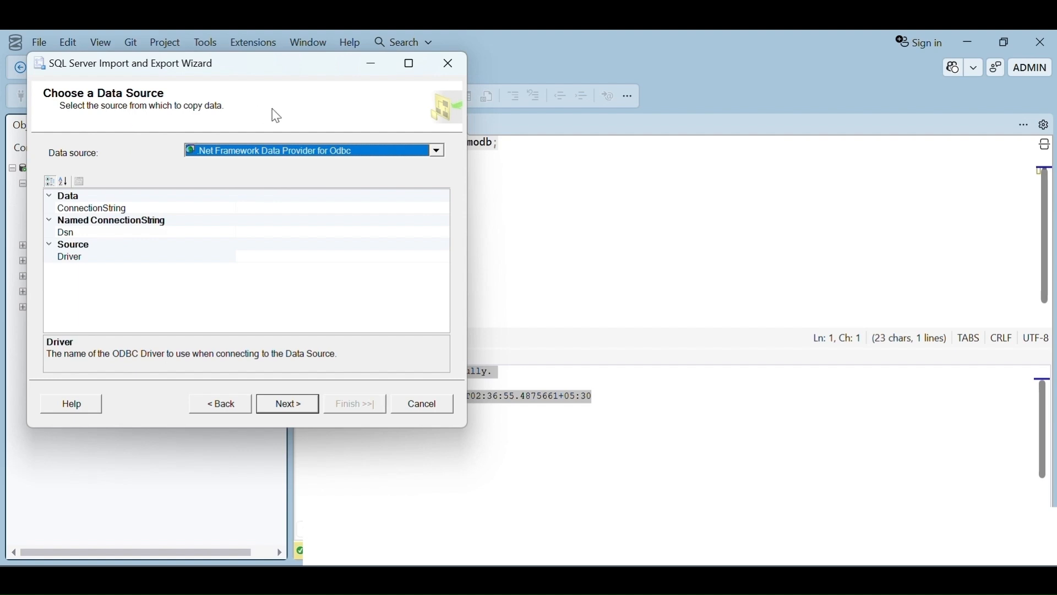
Set the data source to Microsoft Excel using the file ecommerce_final_with_keys.xlsx from Downloads, and continue.
left_click(308, 150)
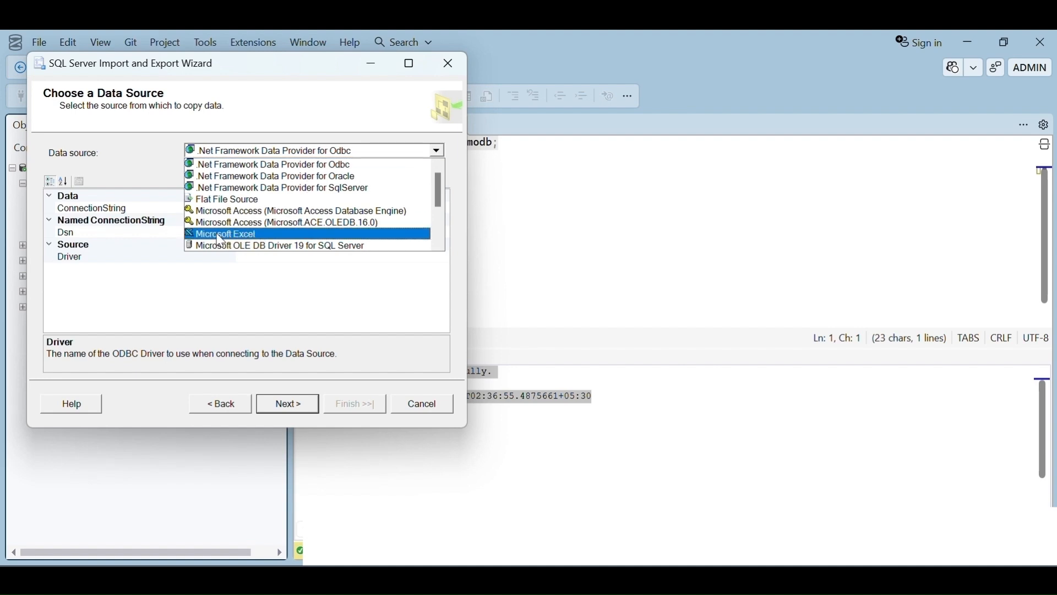
left_click(243, 236)
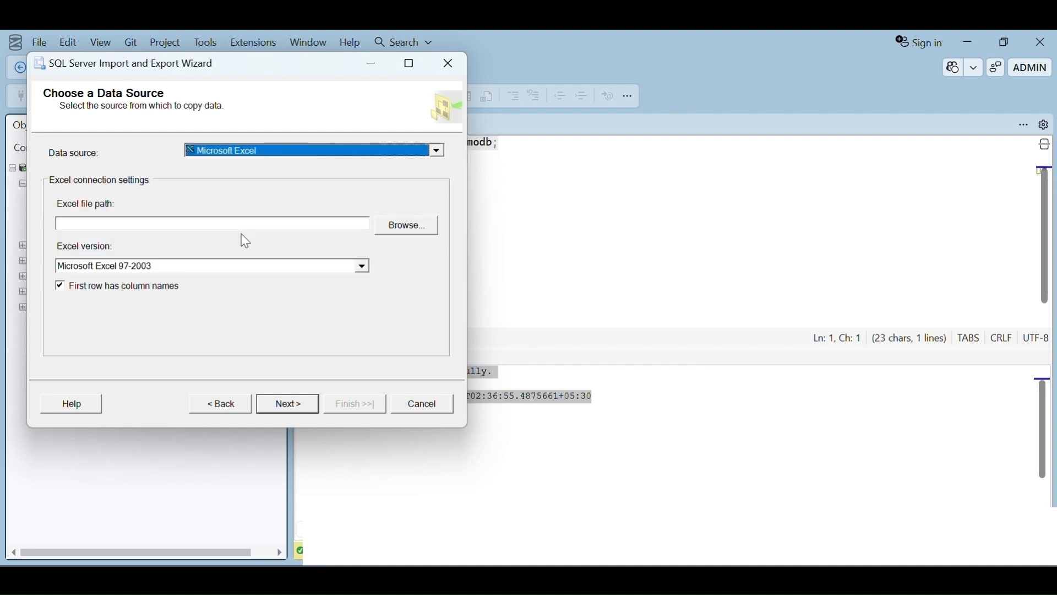
left_click(405, 225)
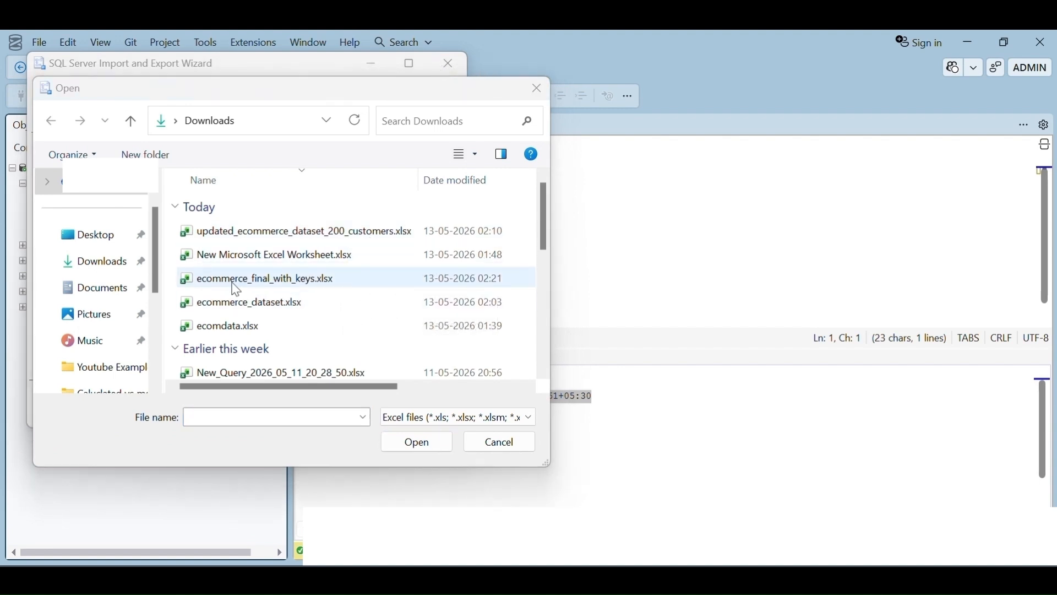
left_click(291, 288)
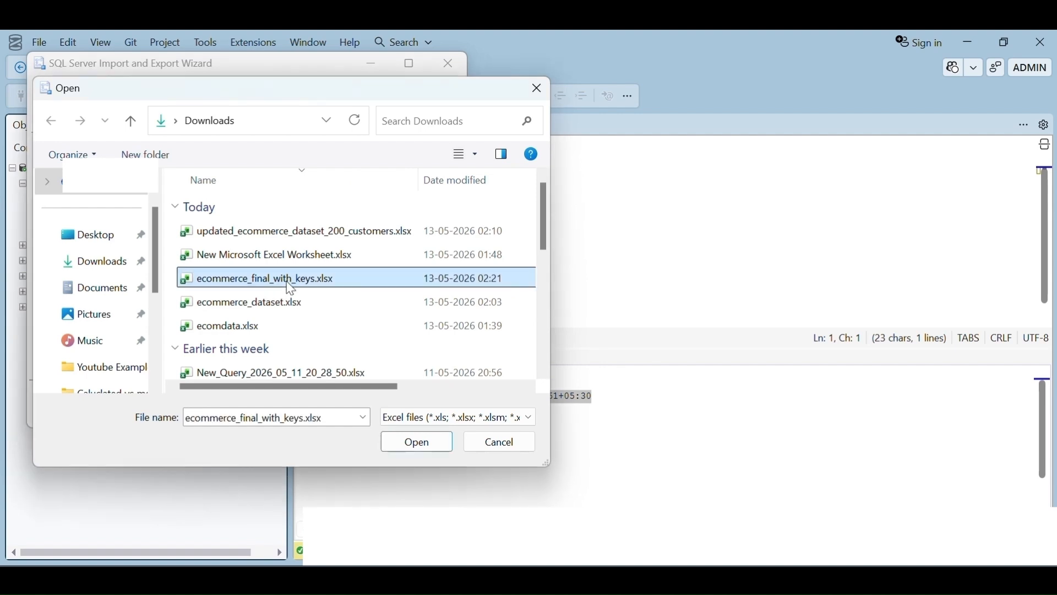
left_click(428, 441)
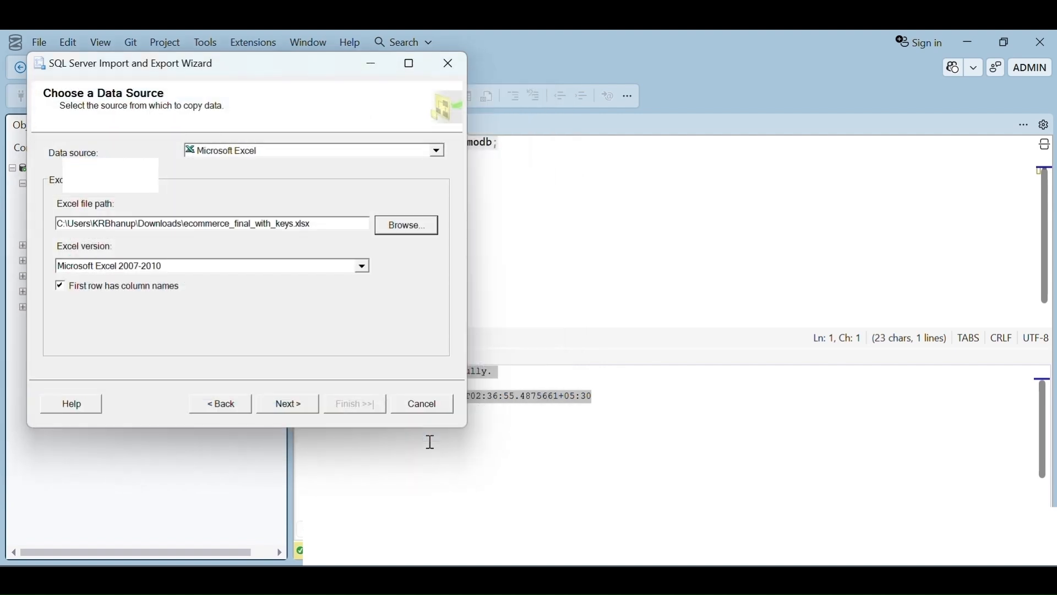
left_click(289, 407)
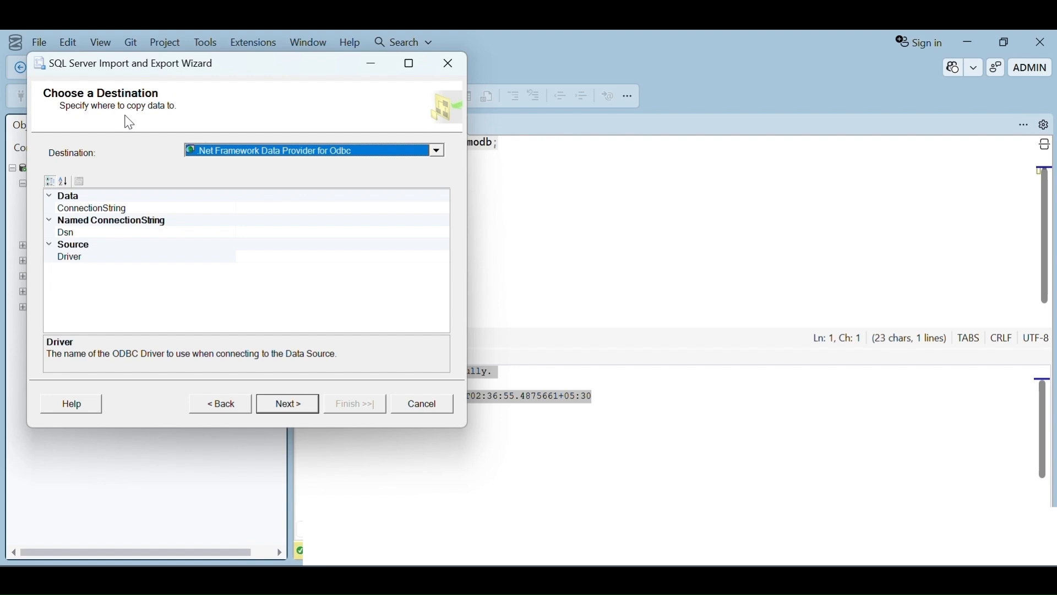
Set the destination to Microsoft OLE DB Provider for SQL Server and continue with copying data from existing tables.
left_click(437, 151)
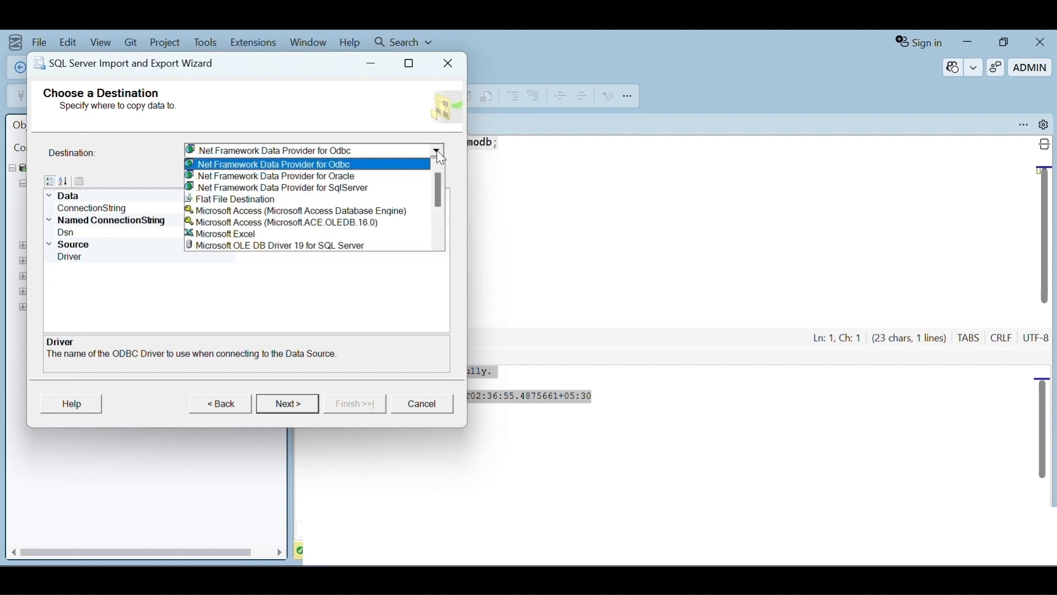
scroll(424, 198, "down", 1)
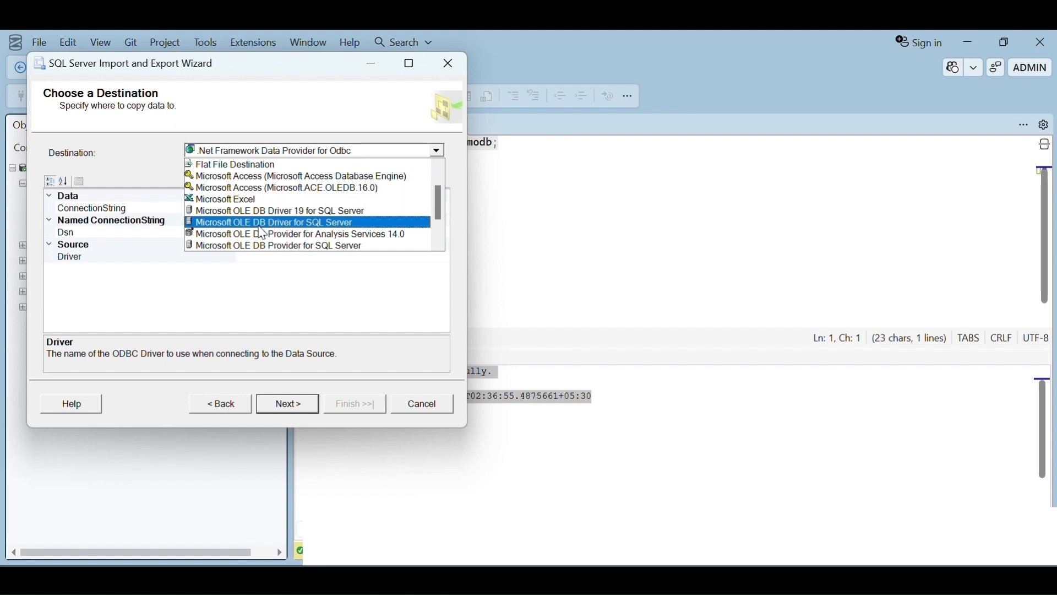
left_click(324, 223)
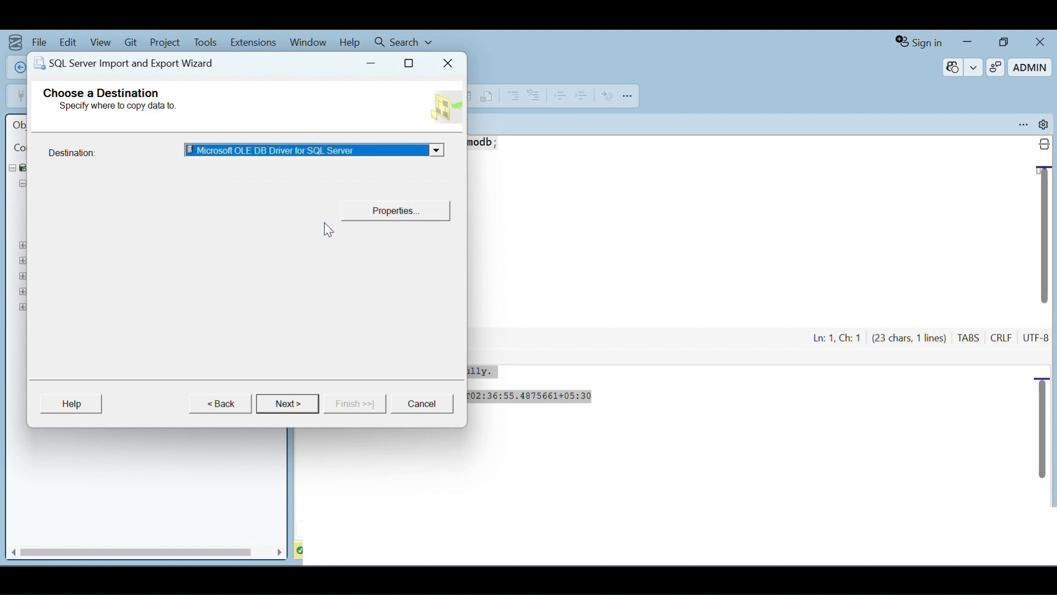
left_click(438, 152)
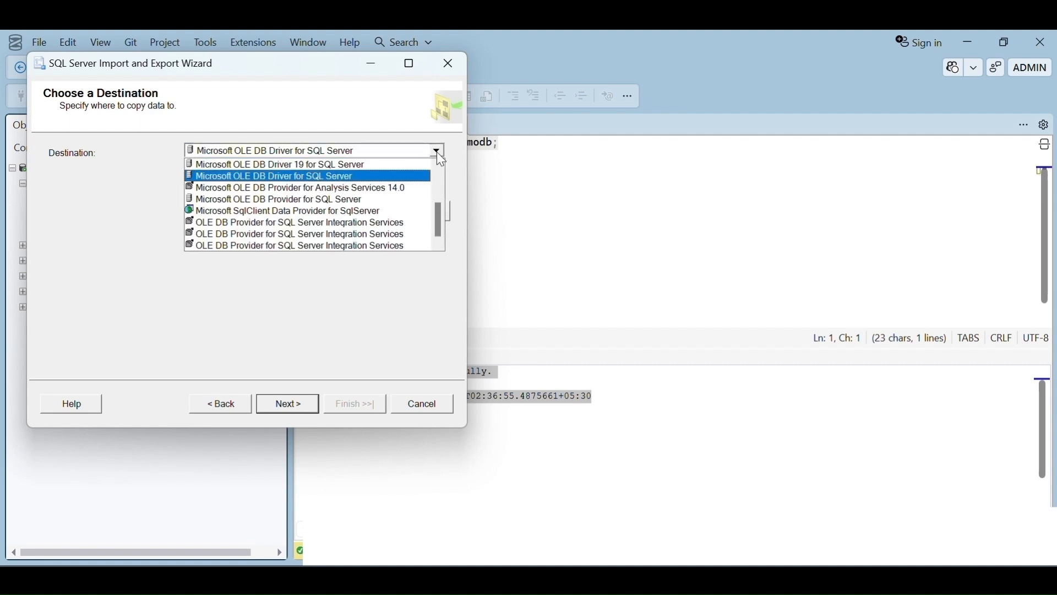
left_click(357, 200)
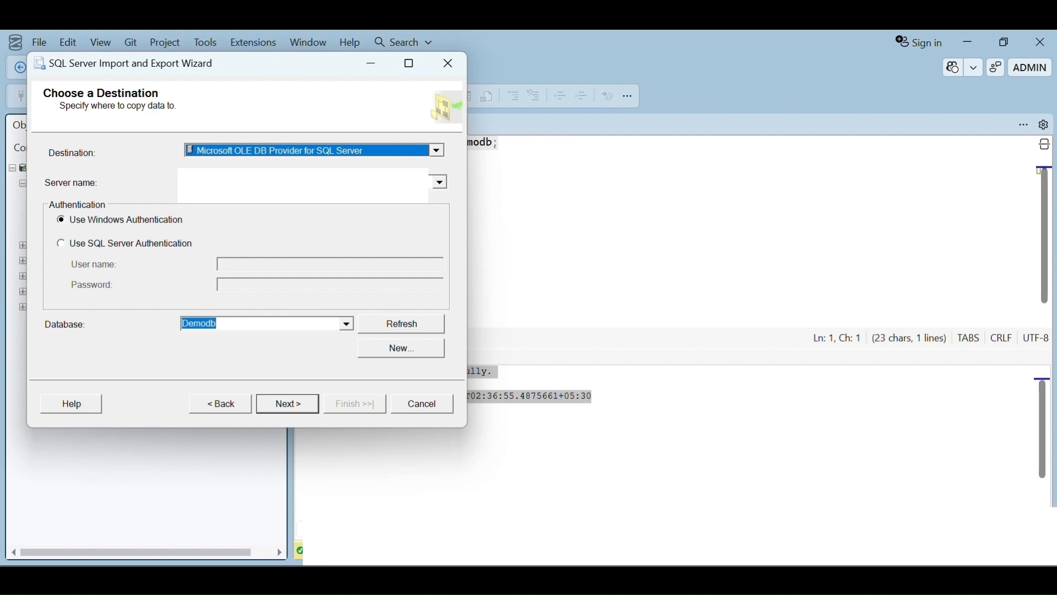
left_click(226, 182)
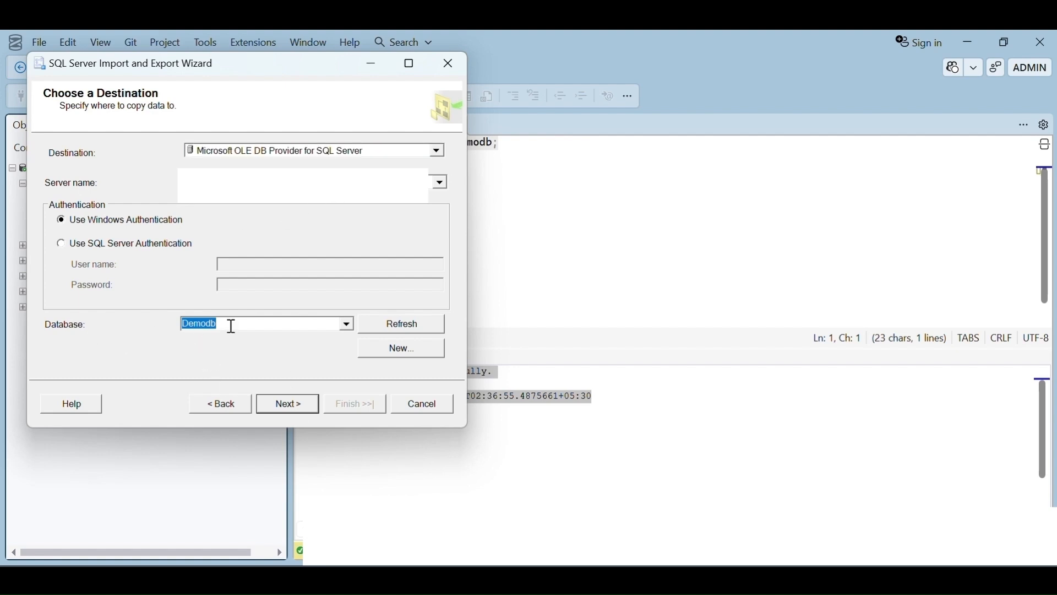
left_click(290, 410)
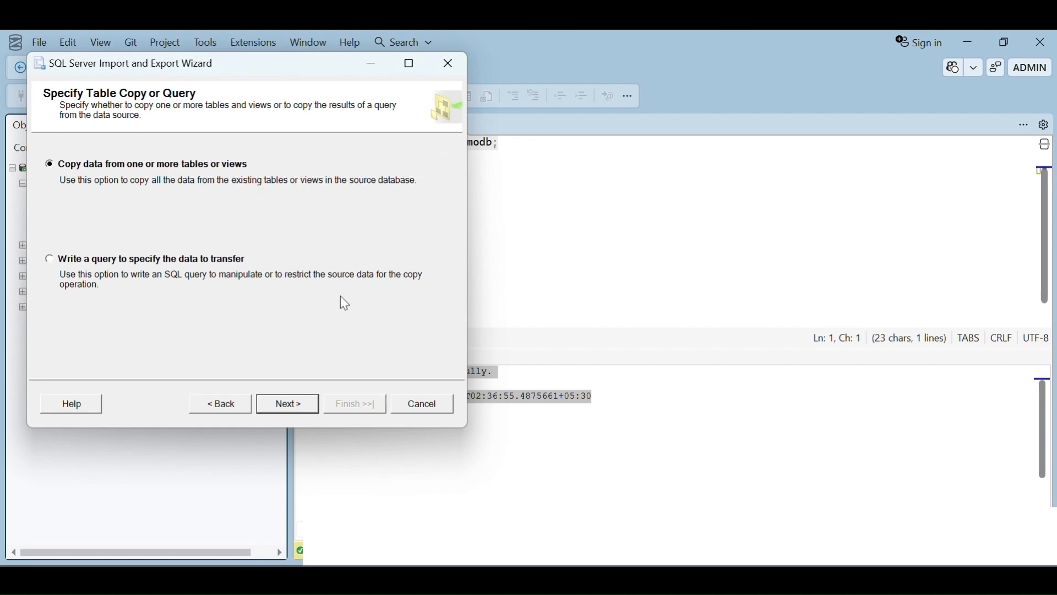
left_click(291, 405)
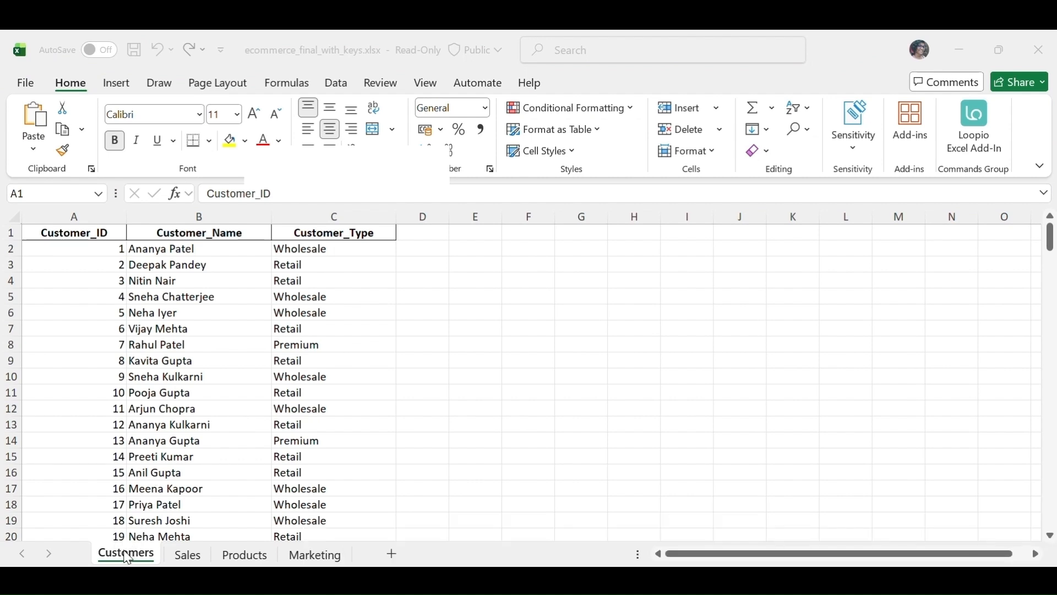
Switch to Excel and examine the Sales and Products sheets of the workbook.
left_click(187, 555)
left_click(245, 555)
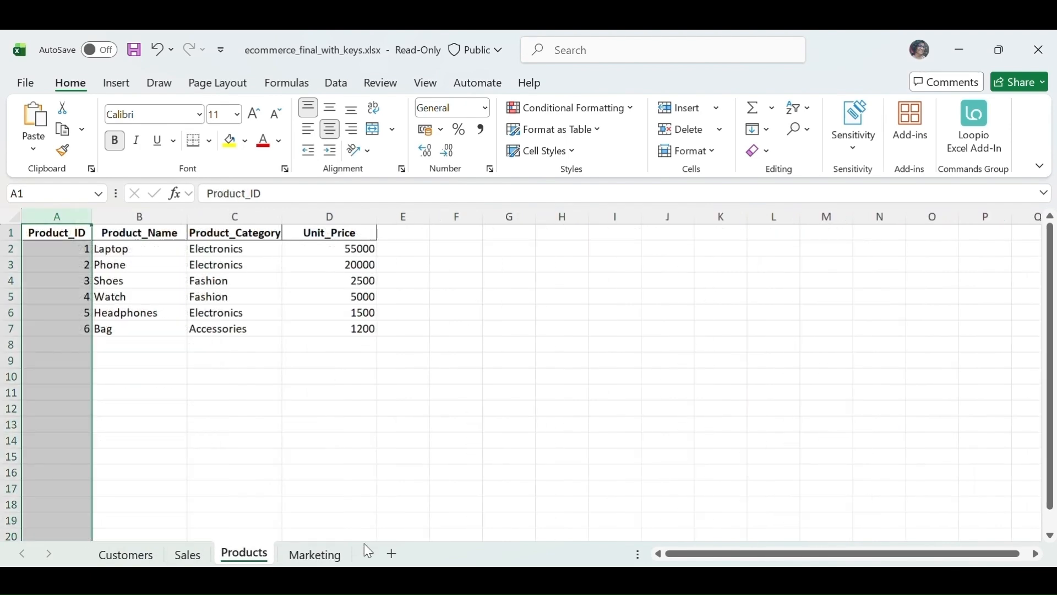
Return to the wizard, select the Customers$, Marketing$, Products$ and Sales$ sheets as source tables, and continue.
key("alt+Tab")
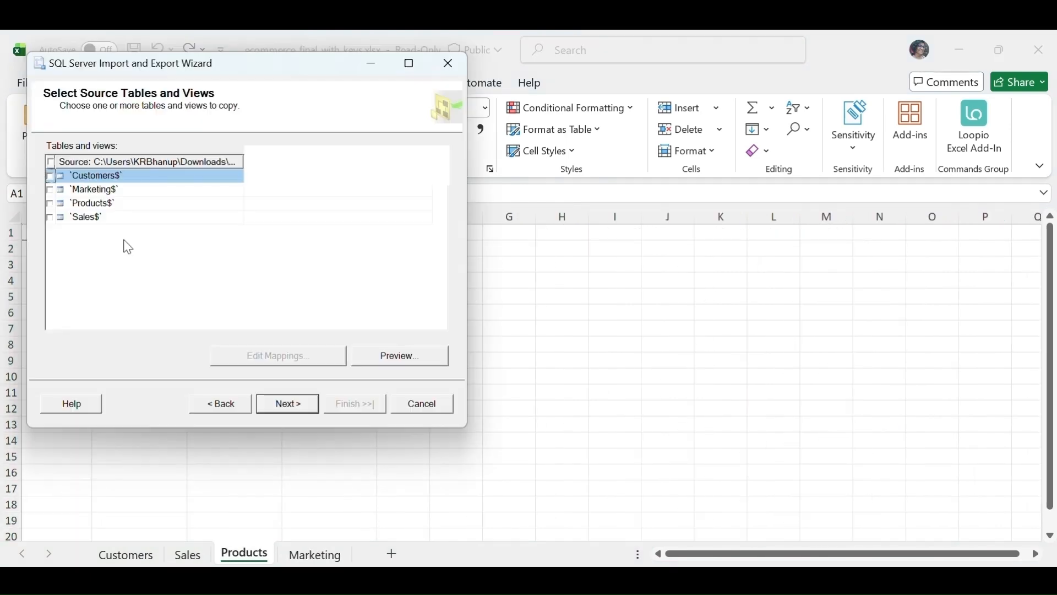
left_click(51, 177)
left_click(49, 191)
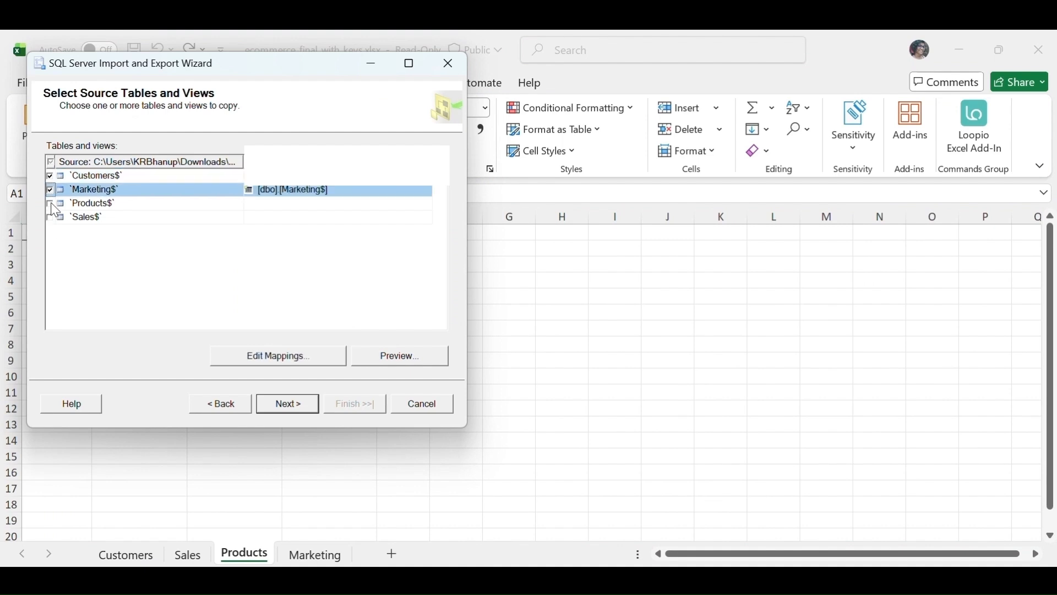
left_click(50, 204)
left_click(50, 219)
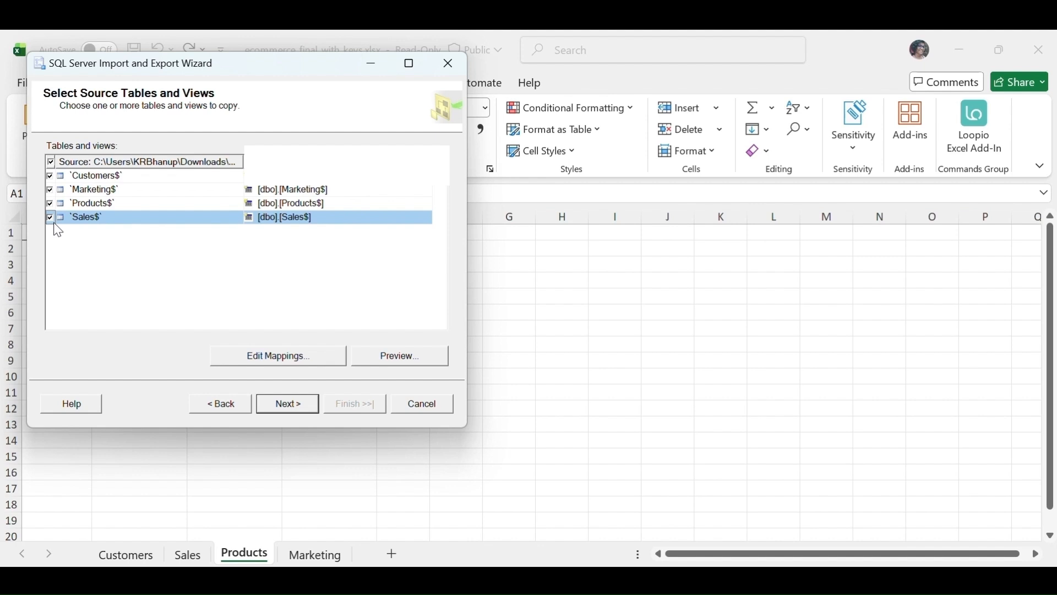
left_click(288, 407)
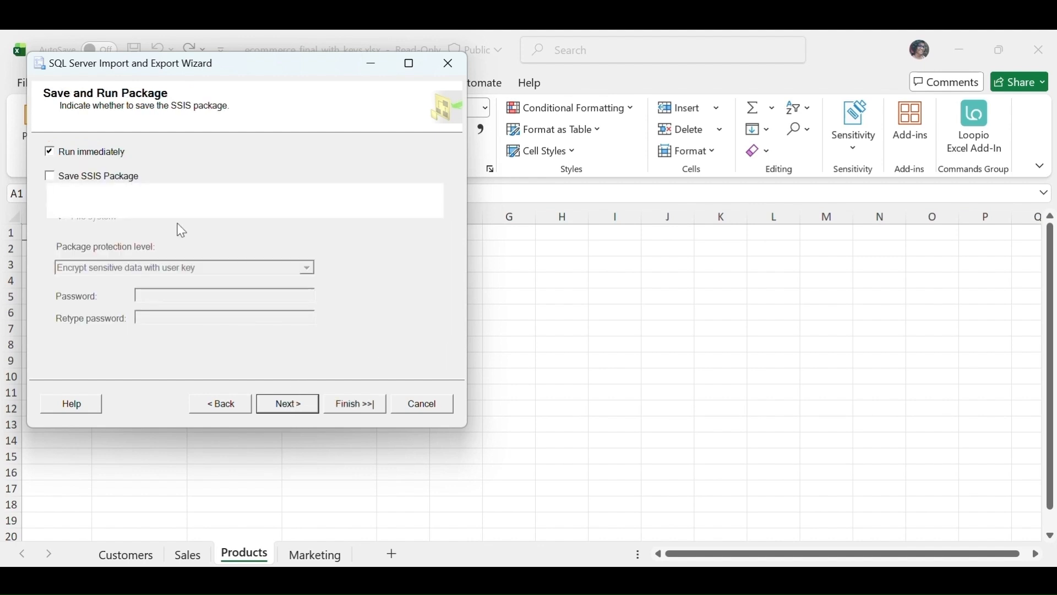
Run the package immediately, finish the wizard, and close the execution summary.
left_click(287, 406)
left_click(352, 405)
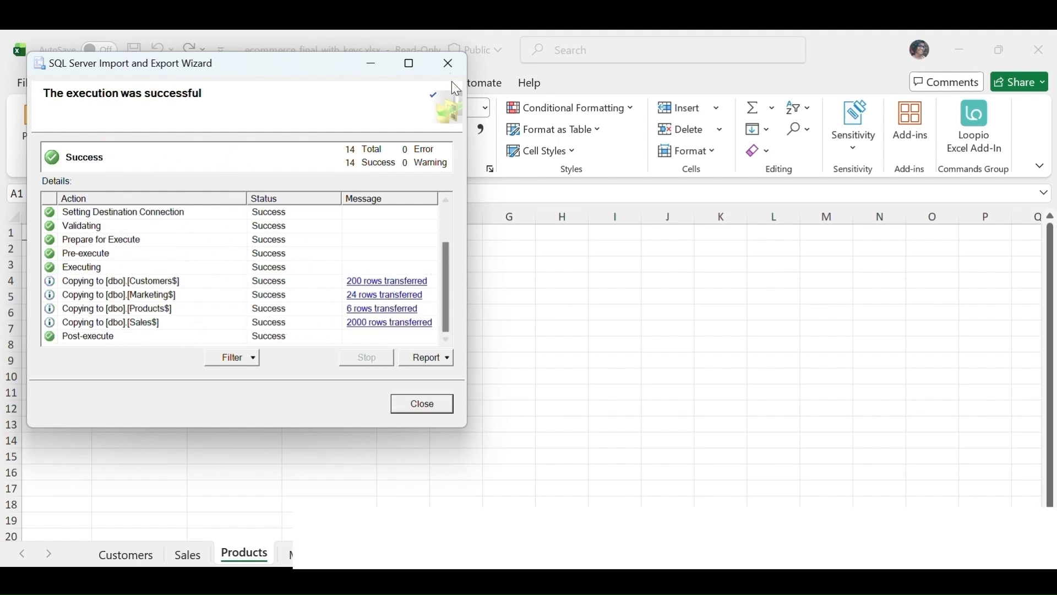
left_click(441, 59)
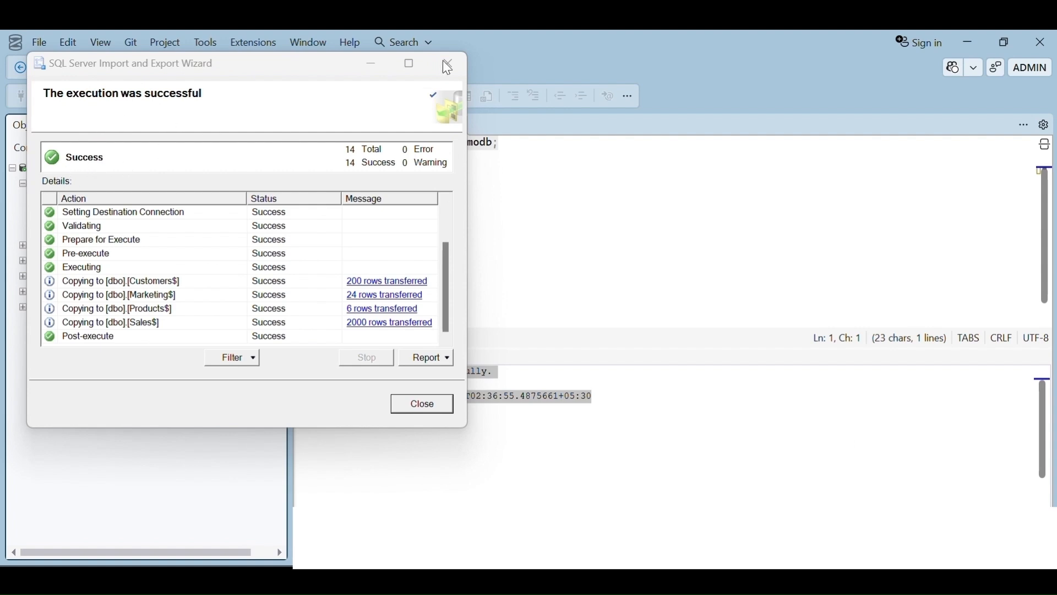
left_click(428, 407)
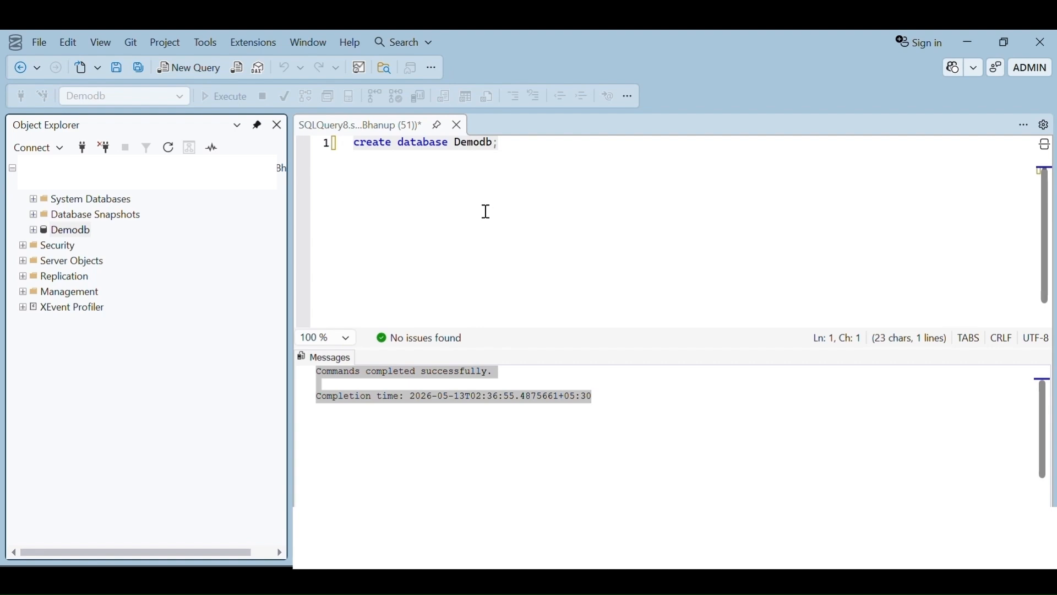
Expand the Demodb database and its Tables folder to view the imported tables.
left_click(33, 231)
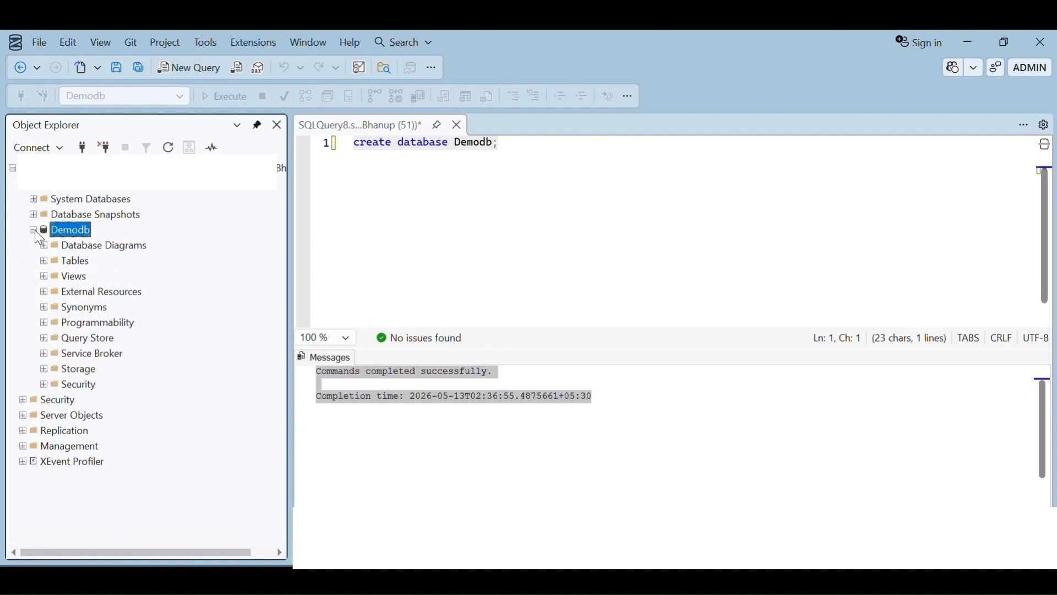
left_click(43, 263)
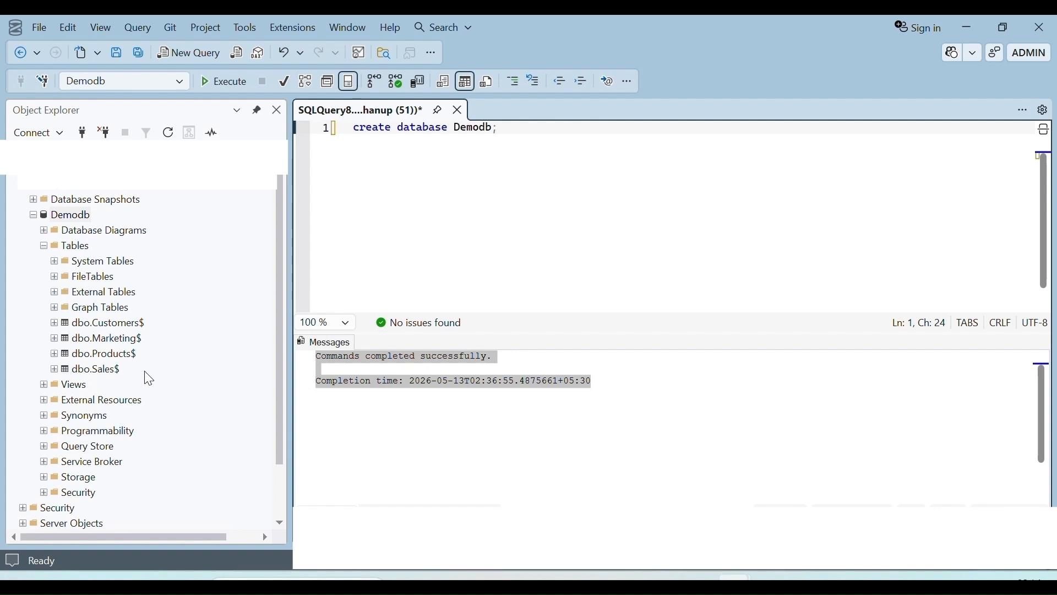
Switch to Excel and examine each column of the Sales sheet, from Order_ID to Status.
left_click(663, 585)
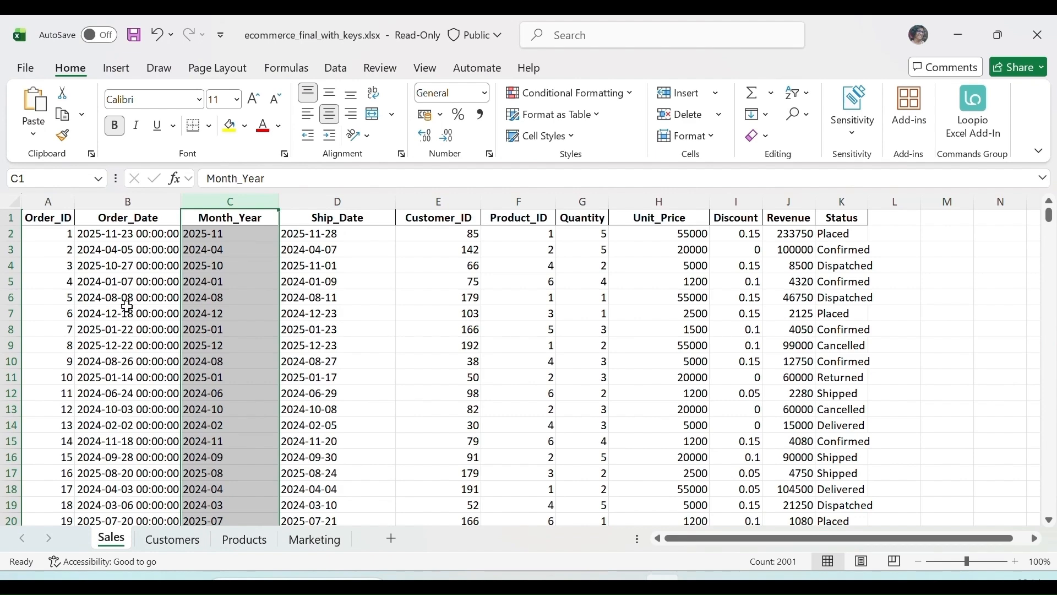
left_click(69, 216)
key("ctrl+shift+Down")
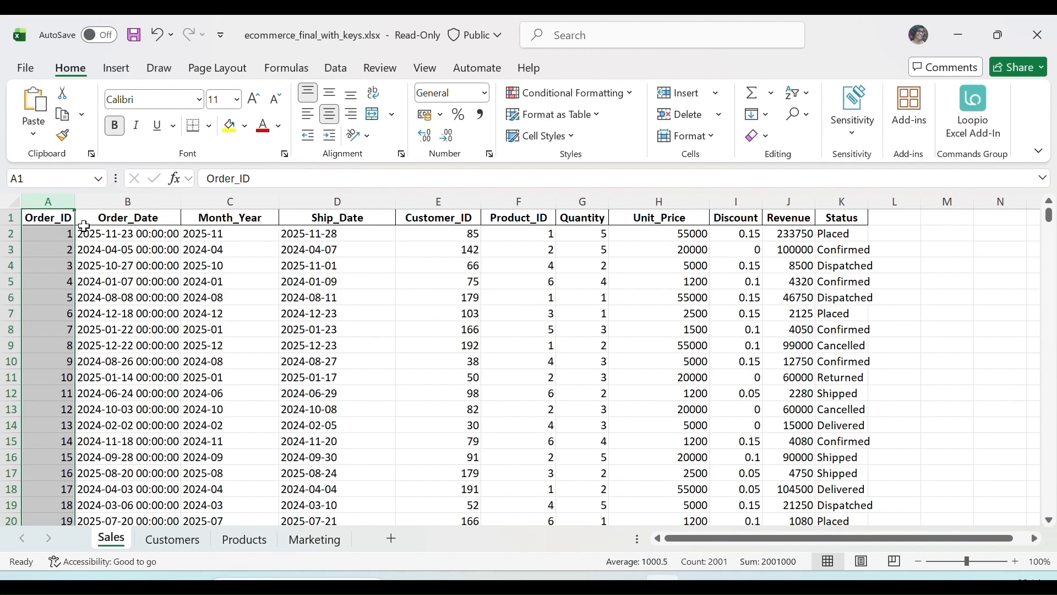
left_click(83, 220)
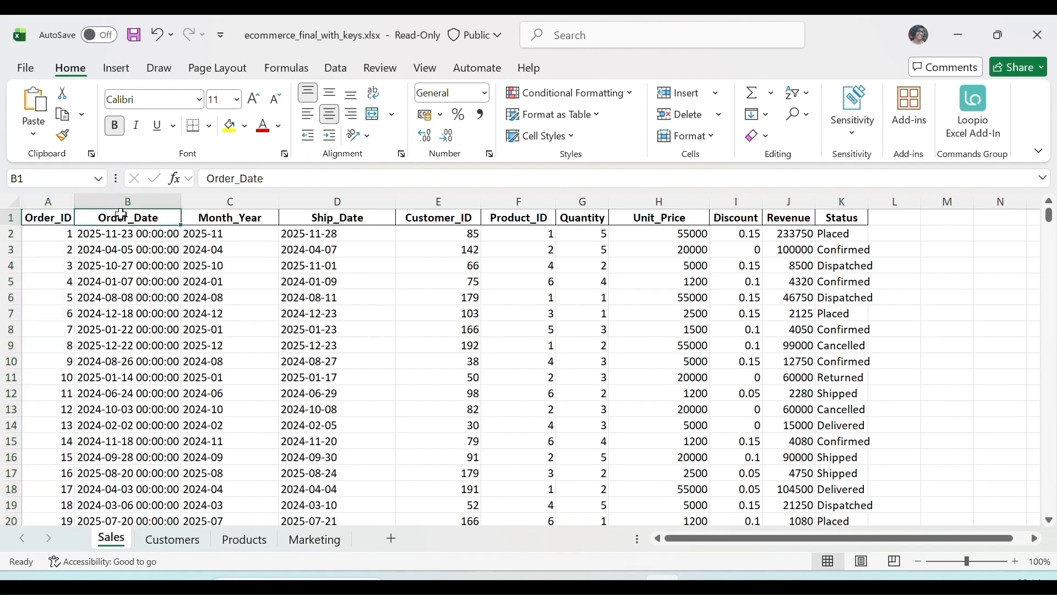
left_click(144, 202)
left_click(223, 217)
left_click(348, 217)
left_click(360, 202)
left_click(458, 199)
left_click(520, 198)
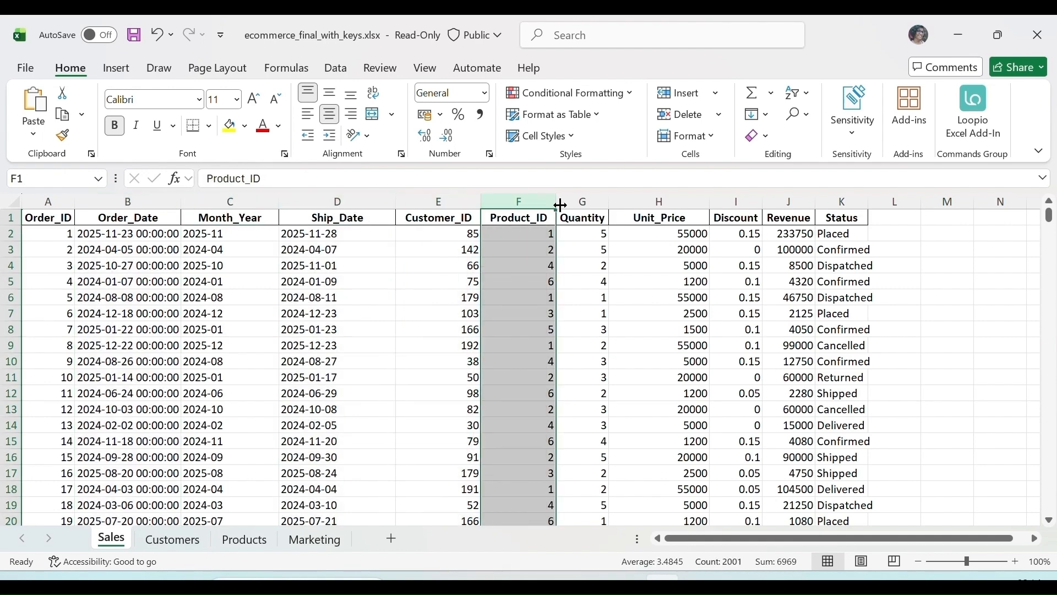
left_click(579, 198)
left_click(661, 201)
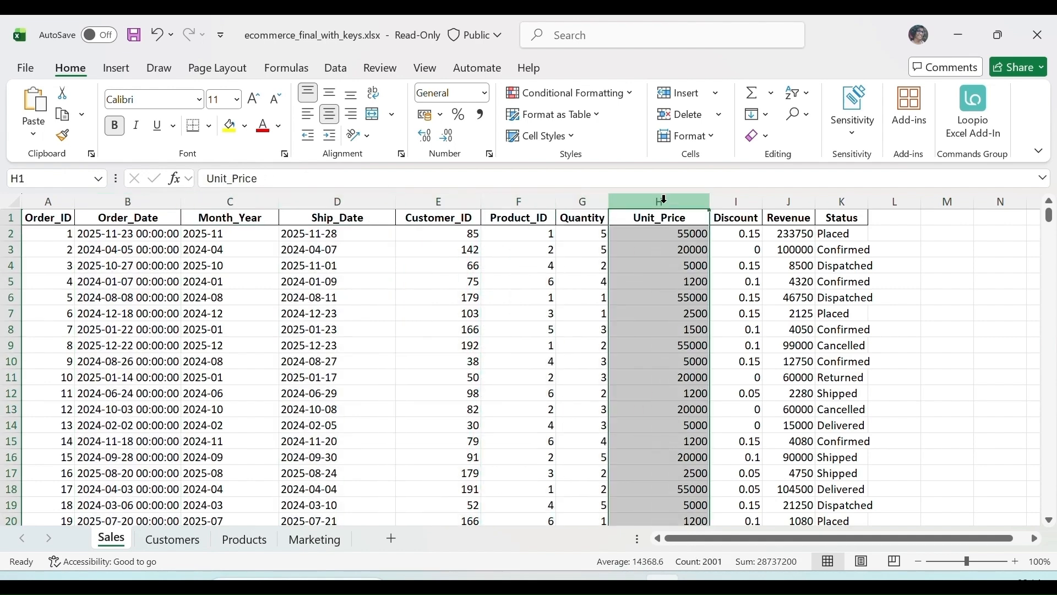
left_click(744, 201)
left_click(788, 201)
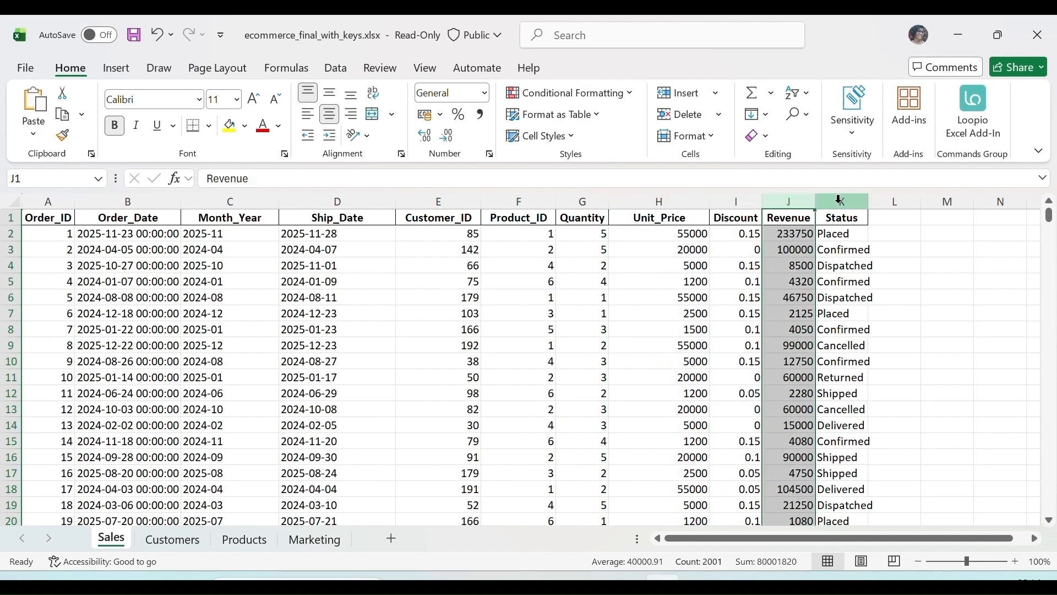
left_click(842, 202)
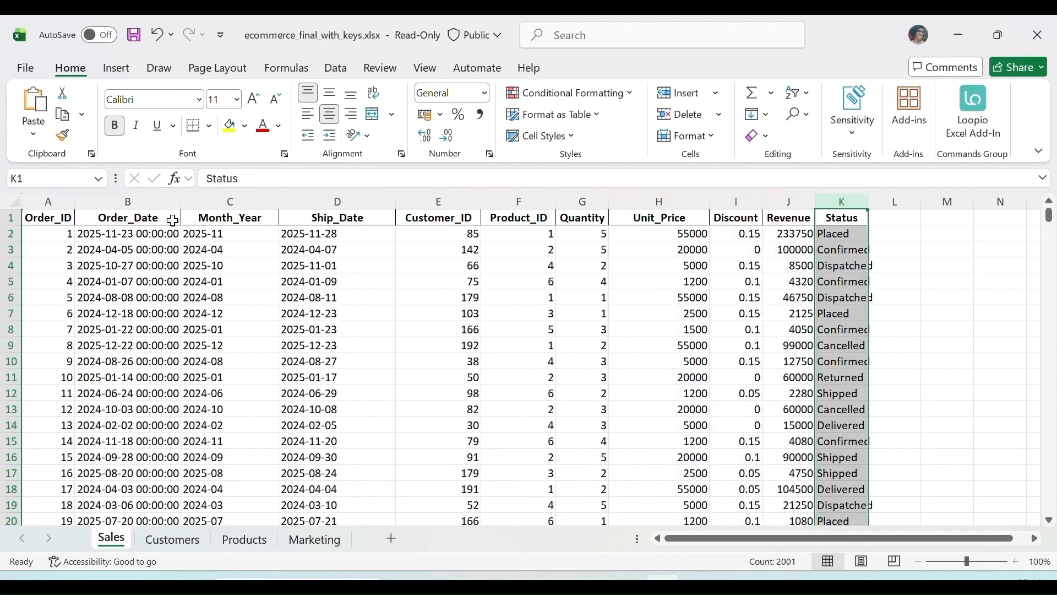
left_click(443, 201)
left_click(546, 203)
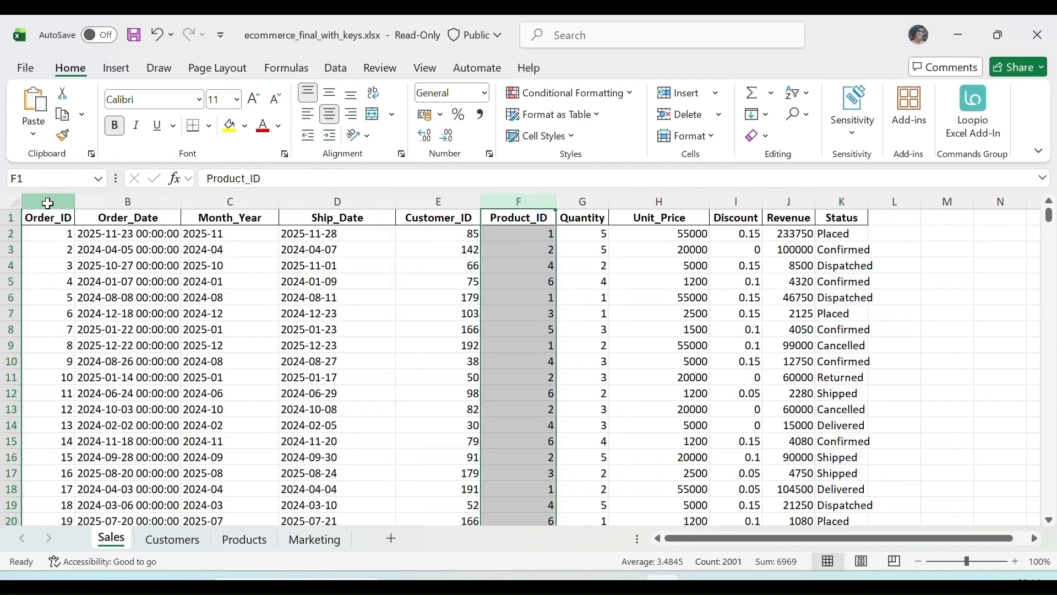
left_click(70, 204)
left_click(456, 236)
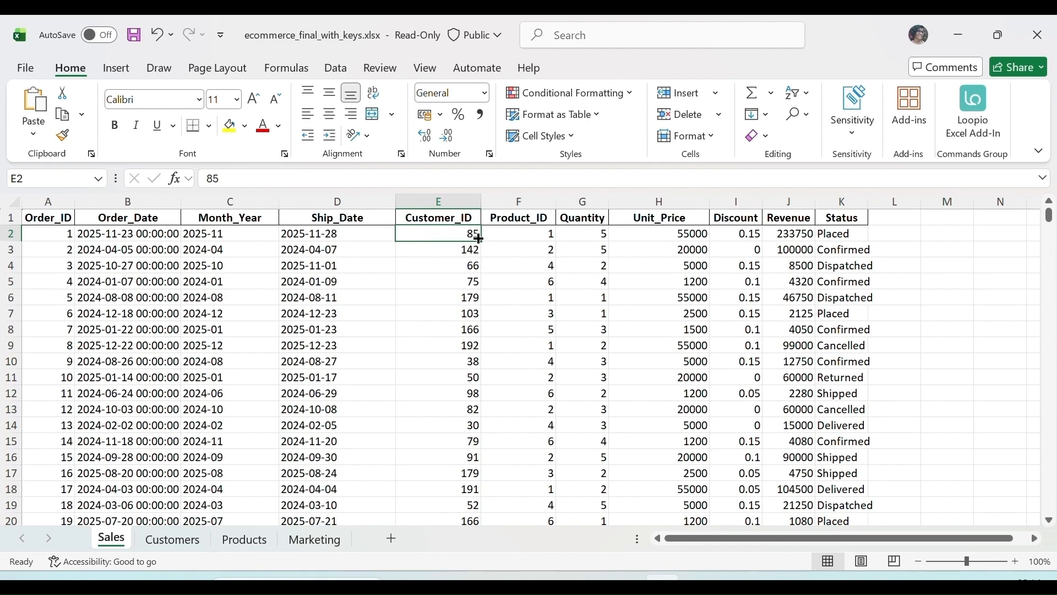
Compare the Sales sheet's Customer_ID and Product_ID key columns with the Customers, Products and Marketing sheets.
left_click(171, 539)
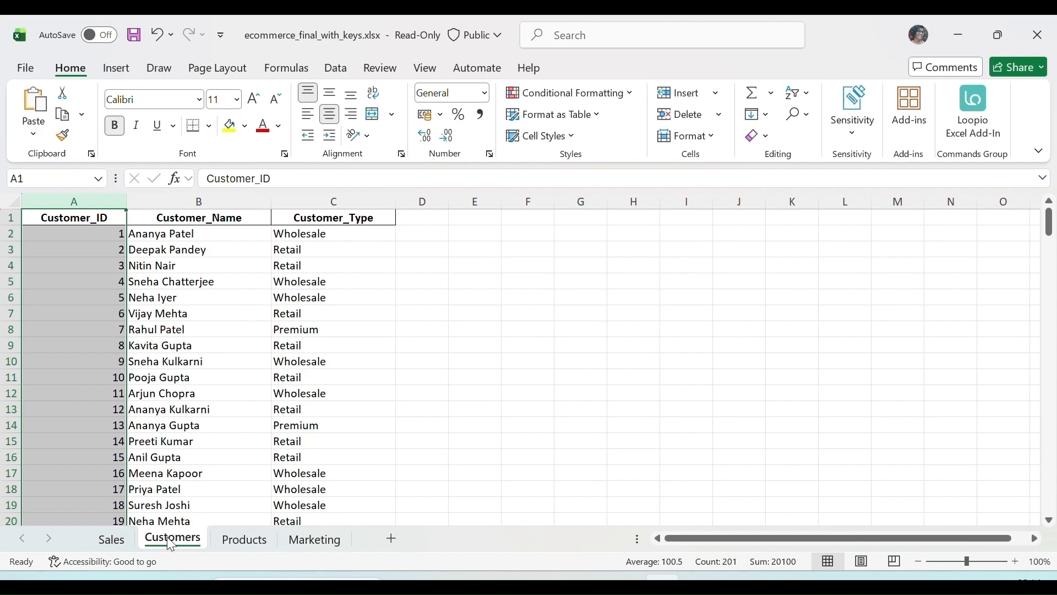
key("ctrl+Page_Up")
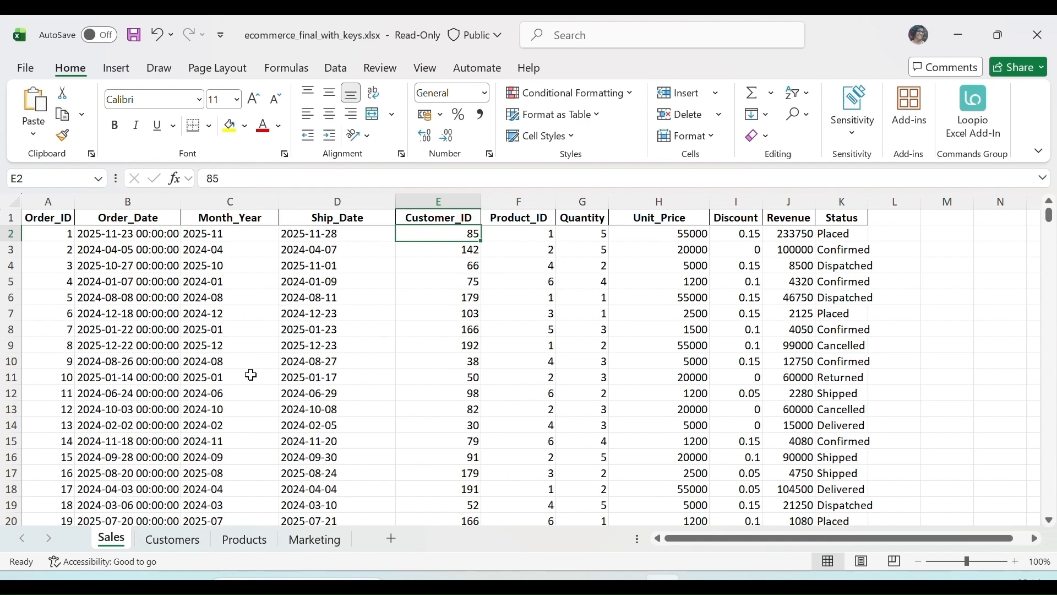
left_click(444, 197)
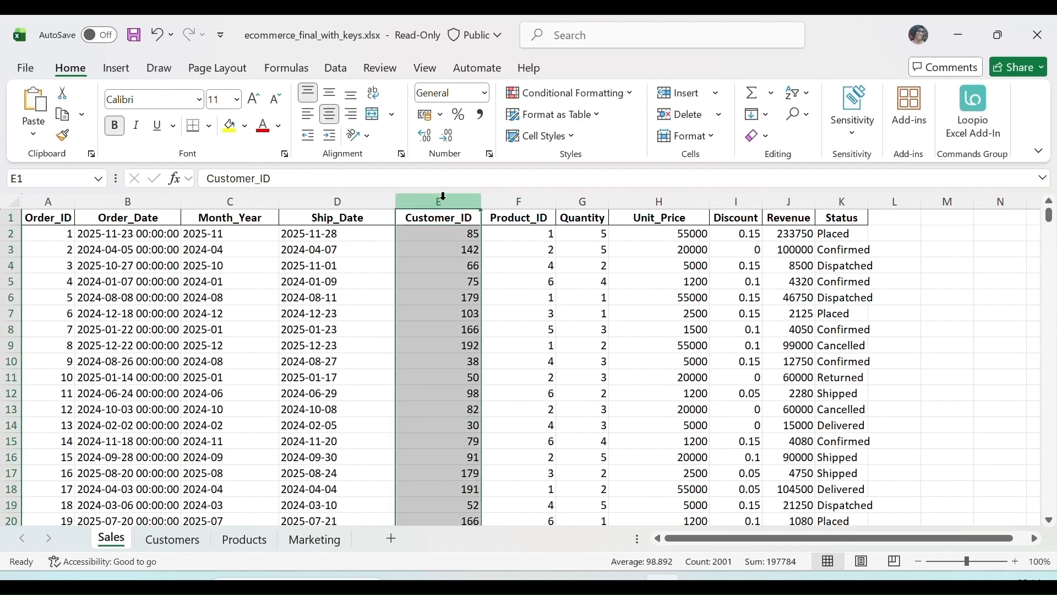
left_click(172, 541)
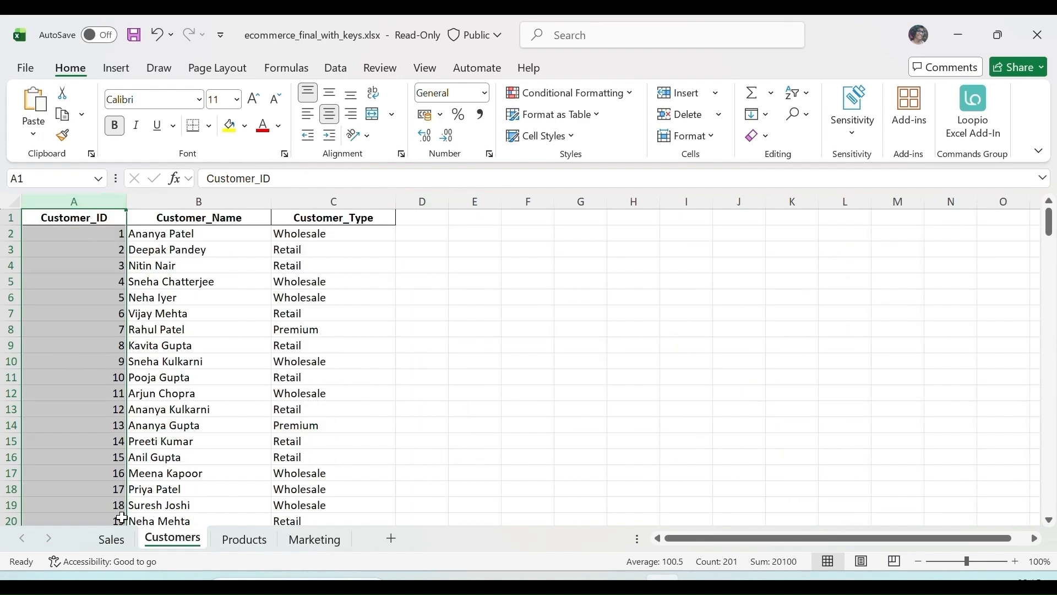
left_click(113, 543)
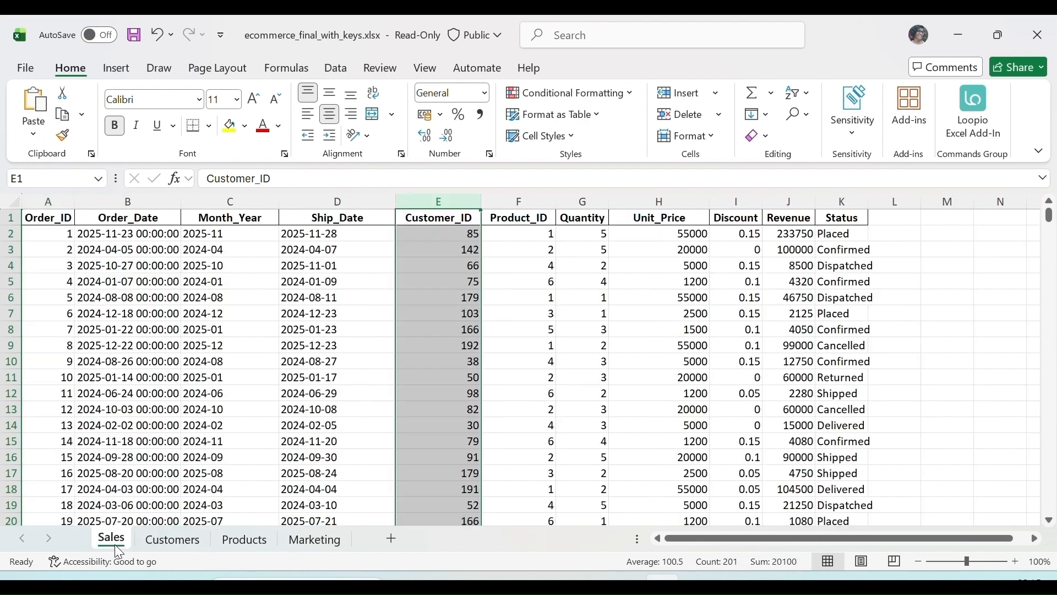
left_click(527, 199)
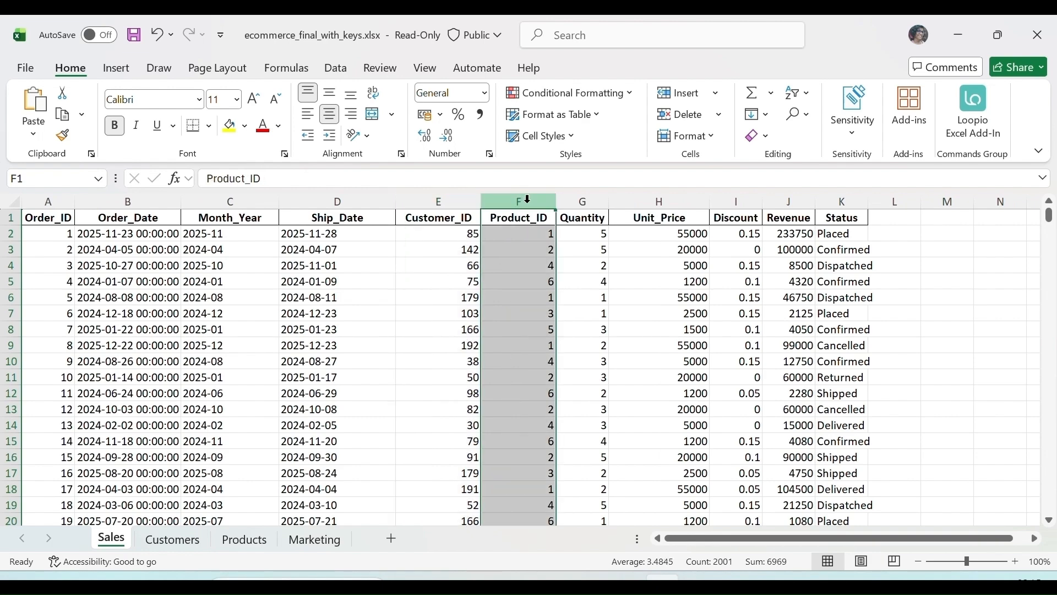
left_click(245, 540)
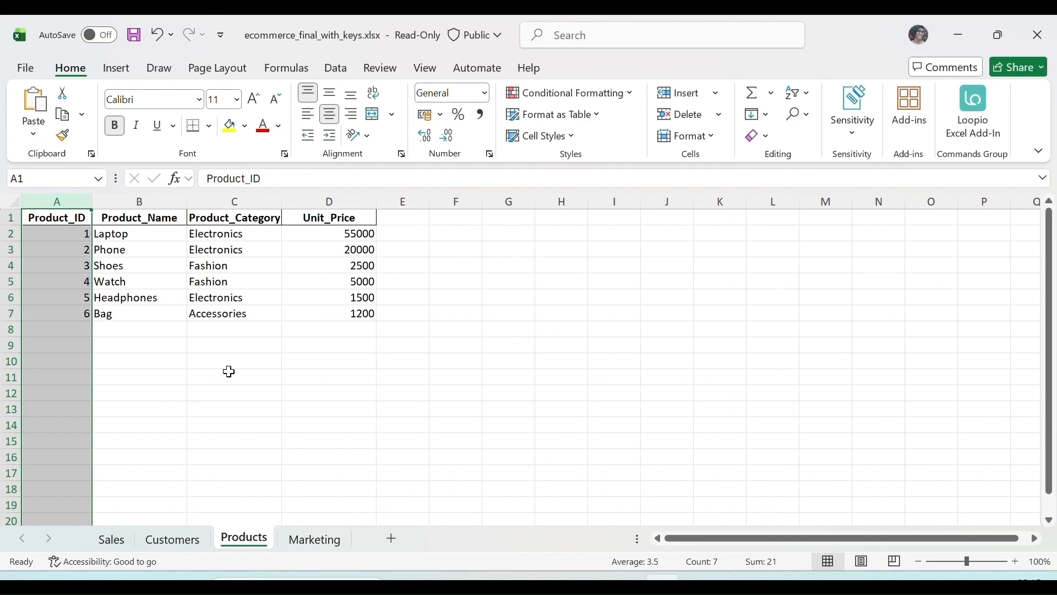
left_click(78, 208)
left_click(111, 539)
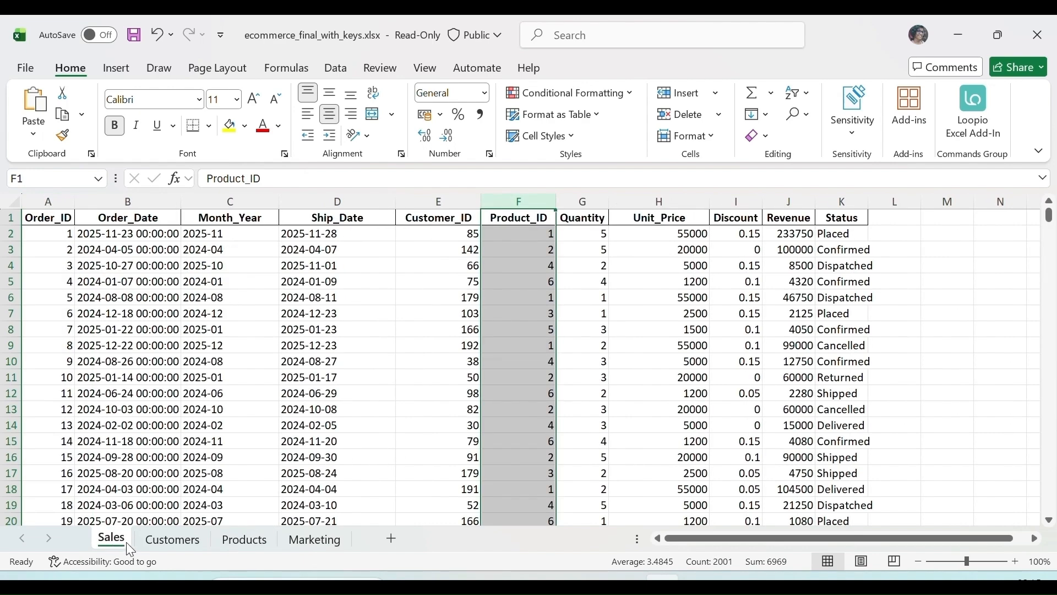
left_click(318, 539)
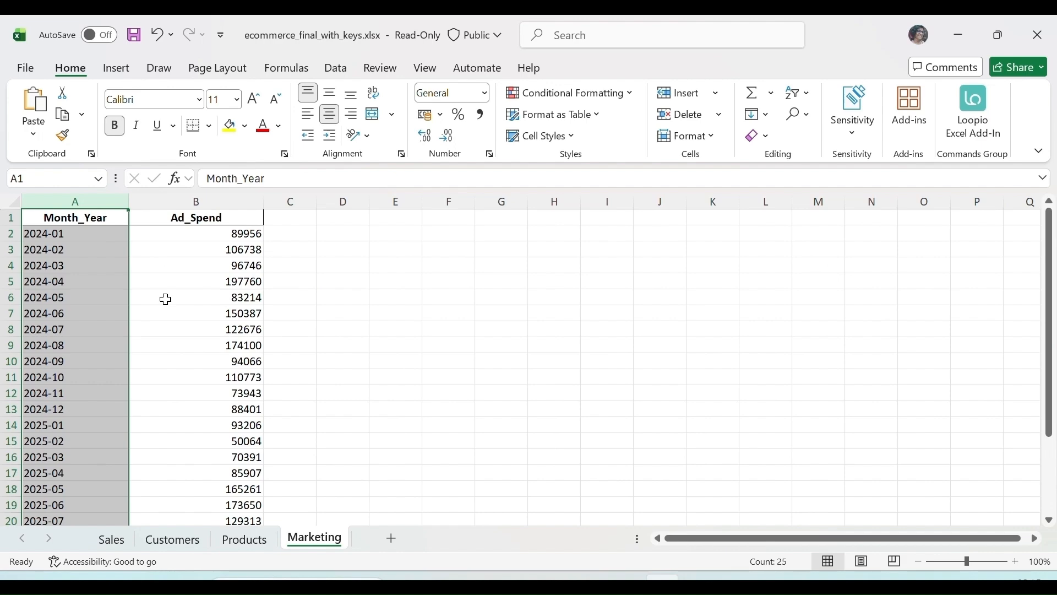
left_click(112, 539)
Paste a SELECT query joining Sales$ to Customers$, Products$ and Marketing$ on their key columns into the query editor.
left_click(253, 194)
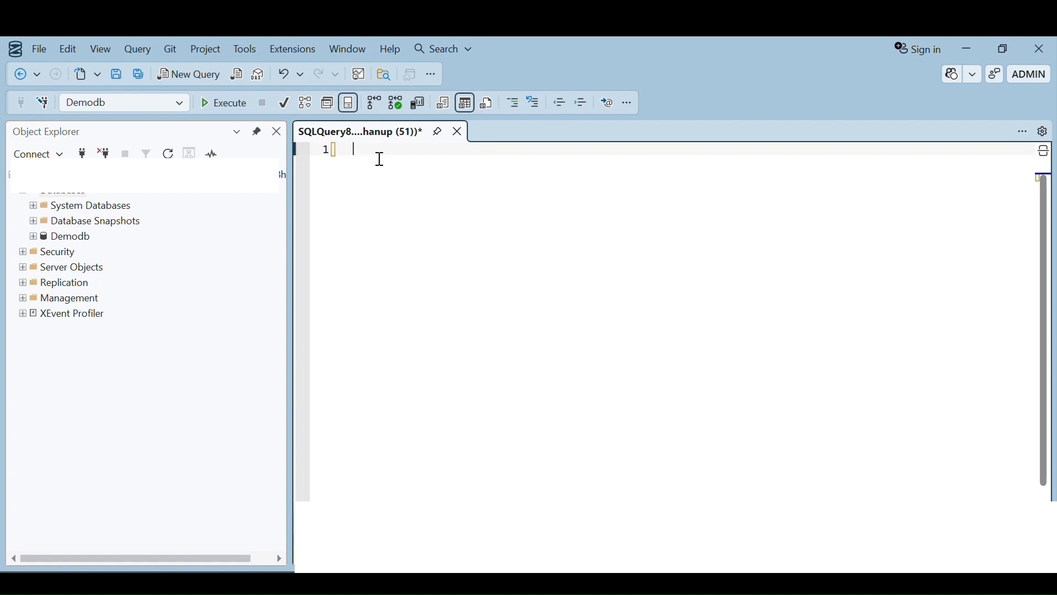
type("SELECT     s.[Order_ID],     s.[Order_Date],     s.[Month_Year],     s.[Revenue],     c.[Customer_Name],     p.[Product_Name],     m.[Ad_Spend]  FROM [dbo].[Sales$] AS s LEFT JOIN [dbo].[Customers$] AS c     ON s.[Customer_ID] = c.[Customer_ID] LEFT JOIN [dbo].[Products$] AS p     ON s.[Product_ID] = p.[Product_ID] LEFT JOIN   [dbo].[Marketing$] As m     ON s.[Month_Year] = m.[Month_Year]")
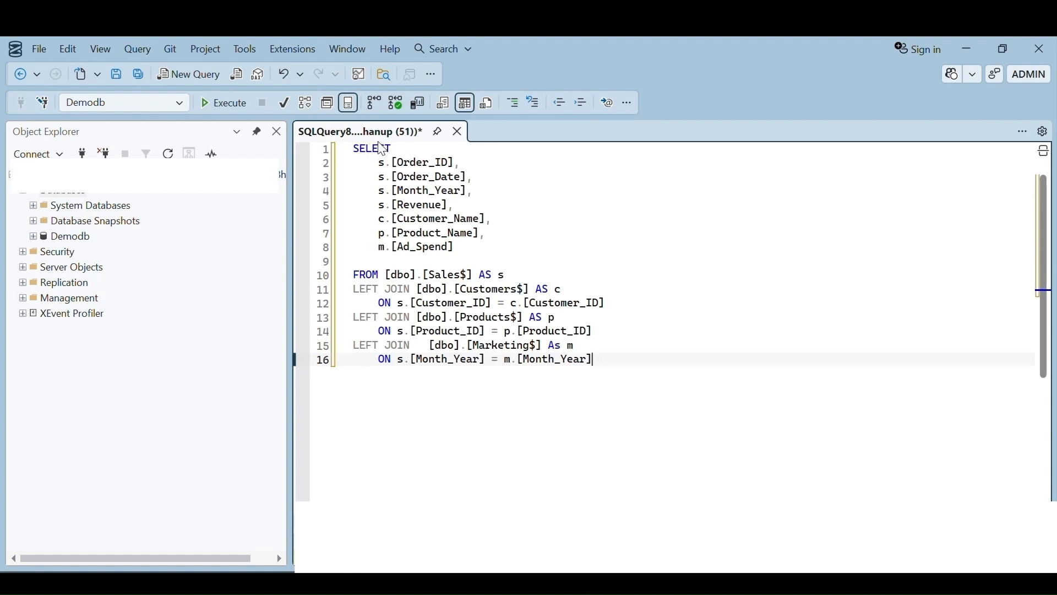
Examine the query's SELECT column list, its FROM and LEFT JOIN clauses, and the selected Demodb database.
left_click_drag(397, 148, 357, 152)
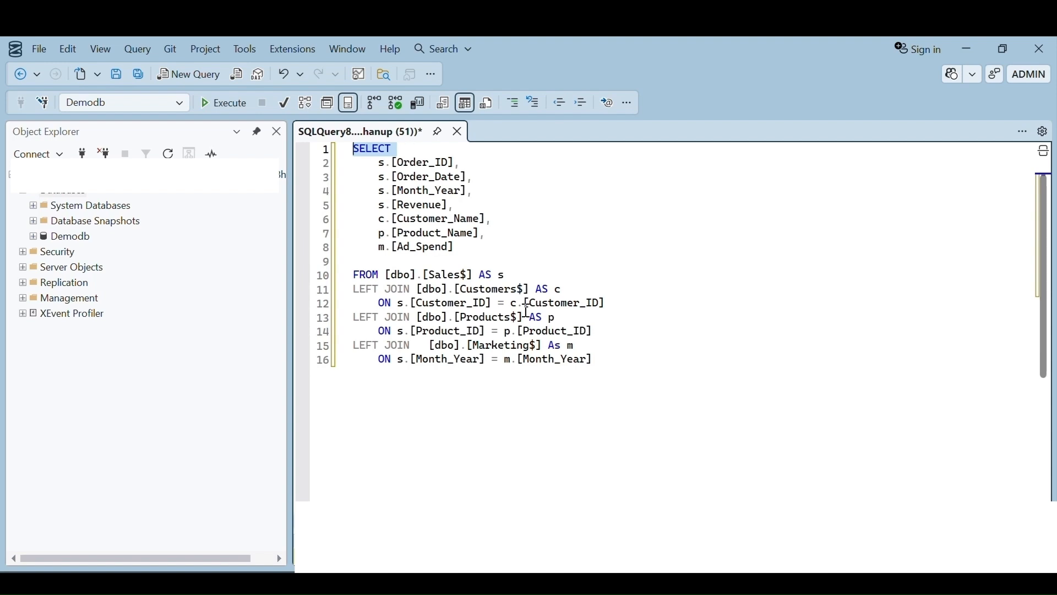
left_click_drag(602, 364, 342, 284)
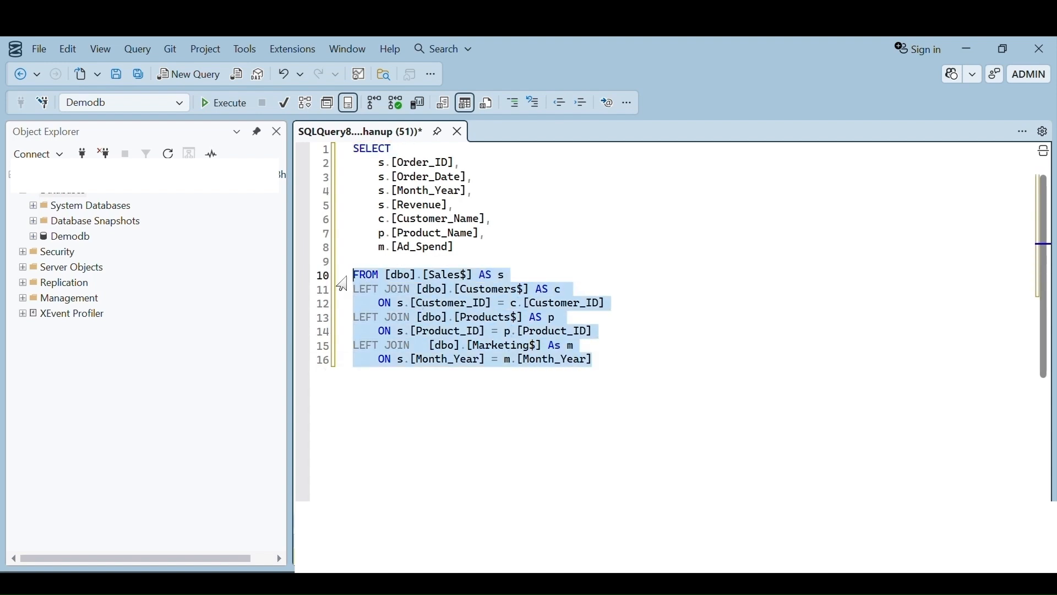
left_click(555, 256)
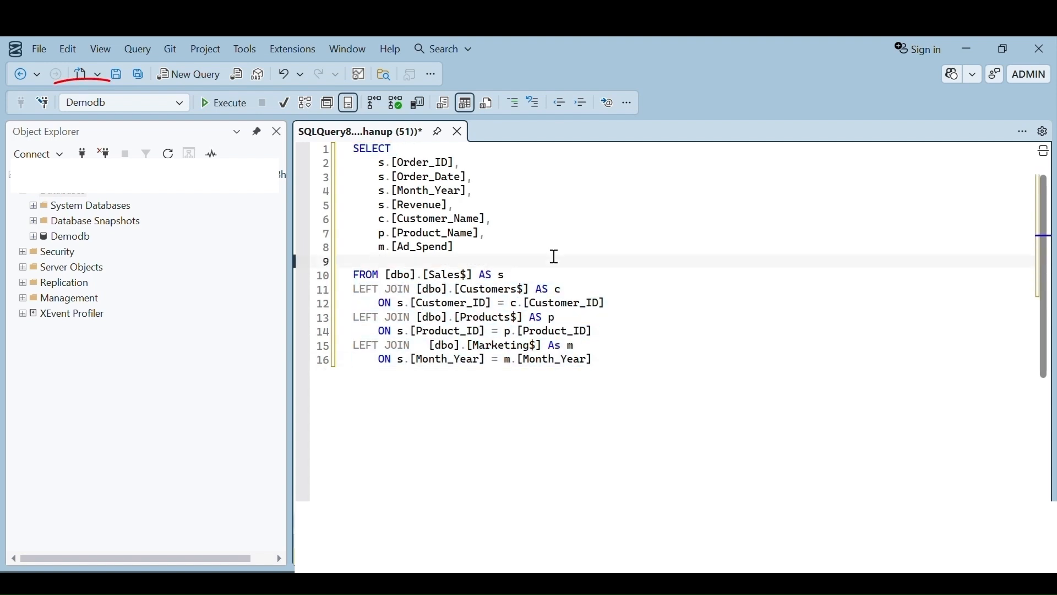
left_click(117, 103)
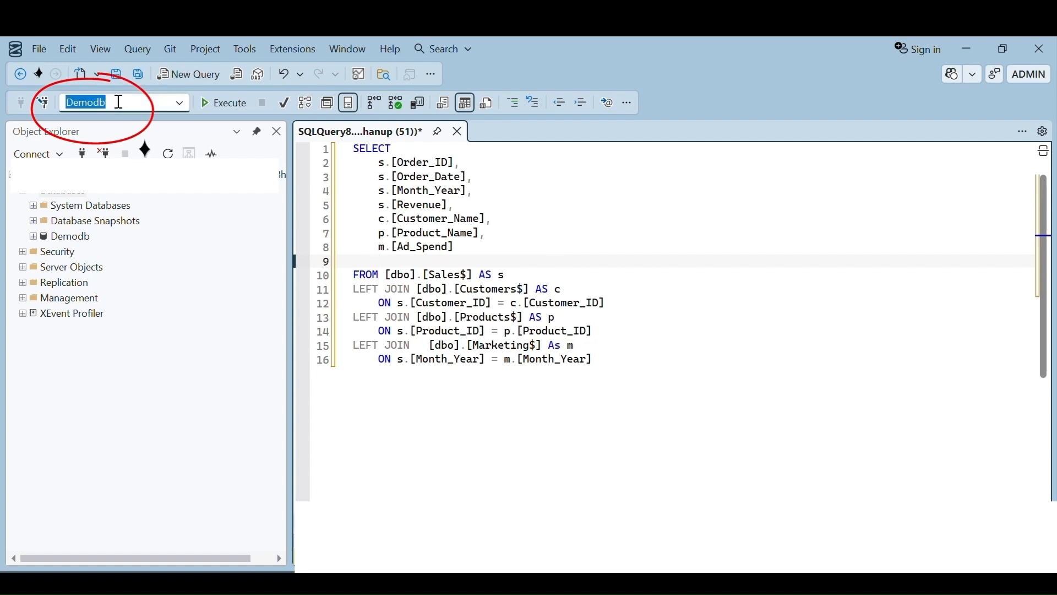
left_click(508, 248)
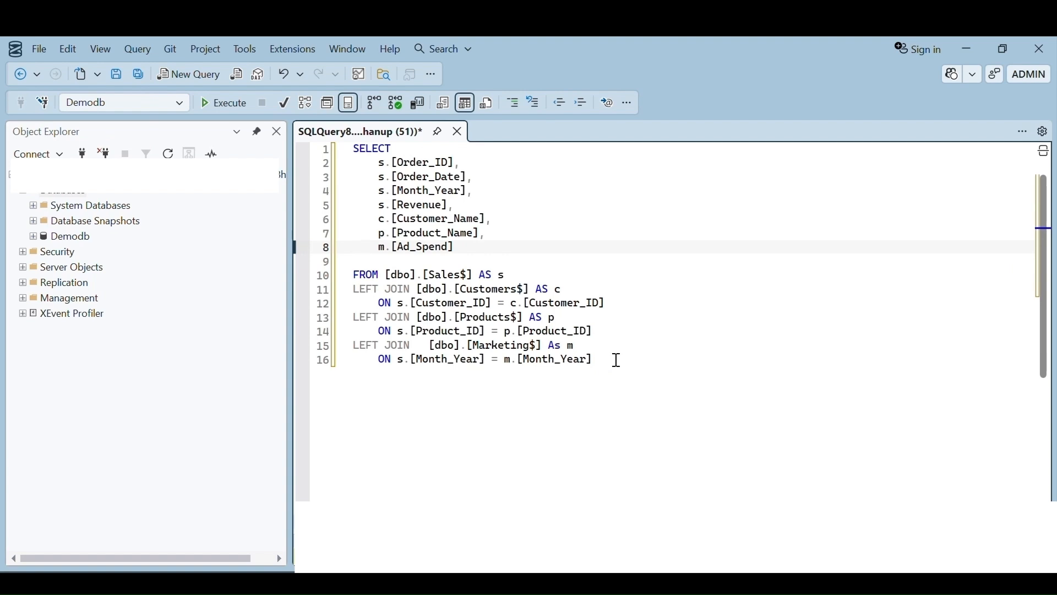
left_click_drag(616, 358, 344, 278)
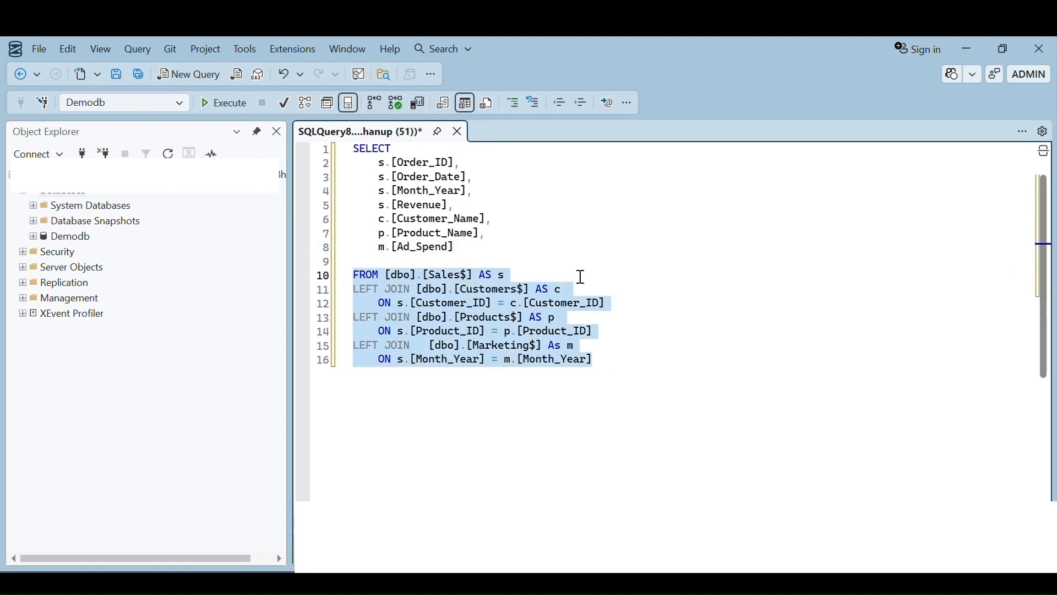
Examine the table names referenced in the query's LEFT JOIN clauses: Customers$, Products$ and Marketing$.
left_click(535, 260)
left_click_drag(387, 277, 535, 299)
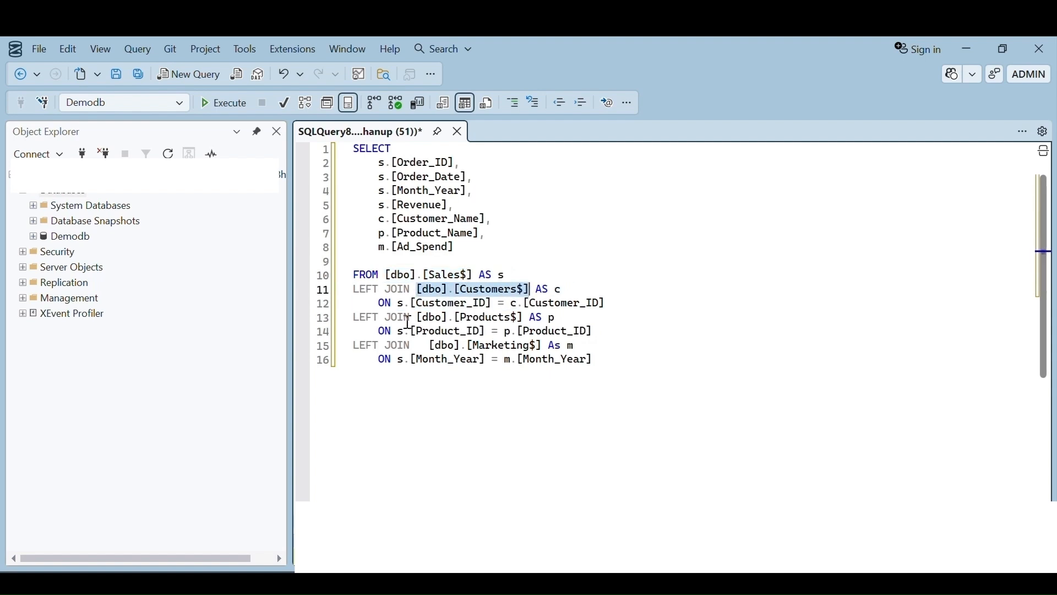
left_click_drag(417, 318, 523, 321)
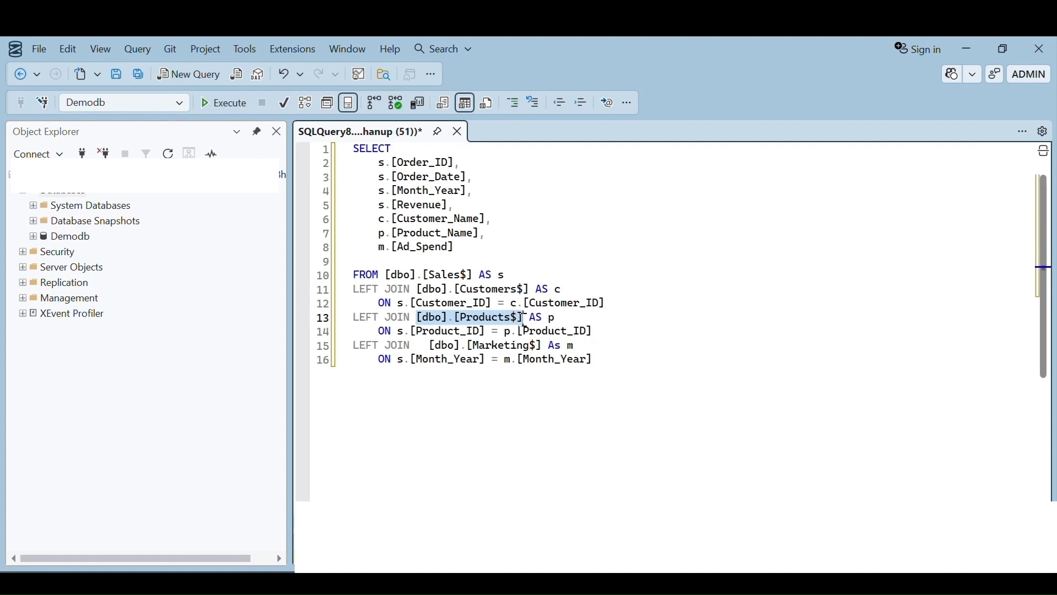
left_click_drag(428, 346, 543, 348)
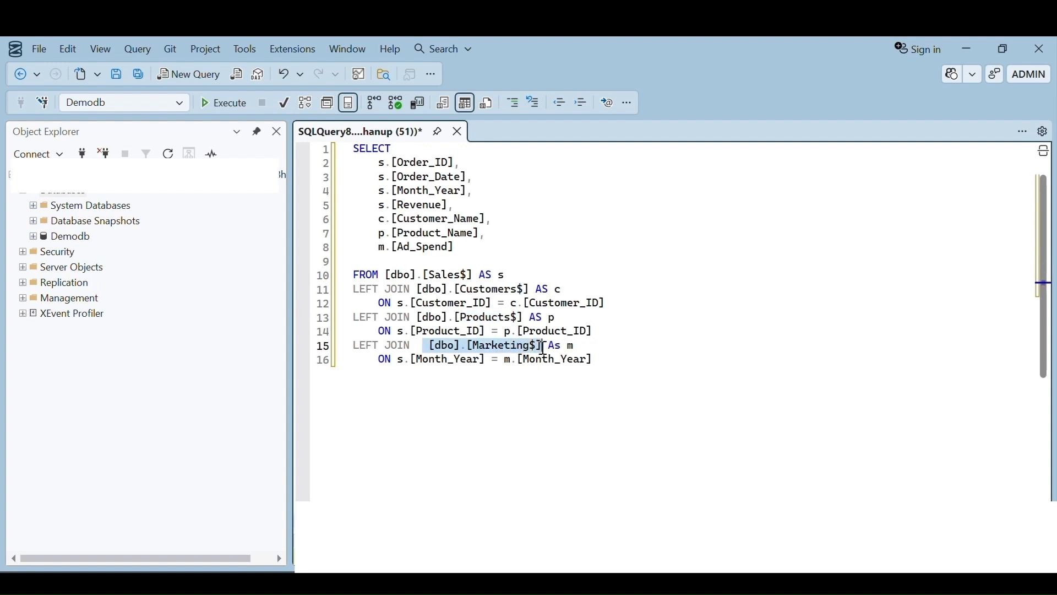
left_click(526, 261)
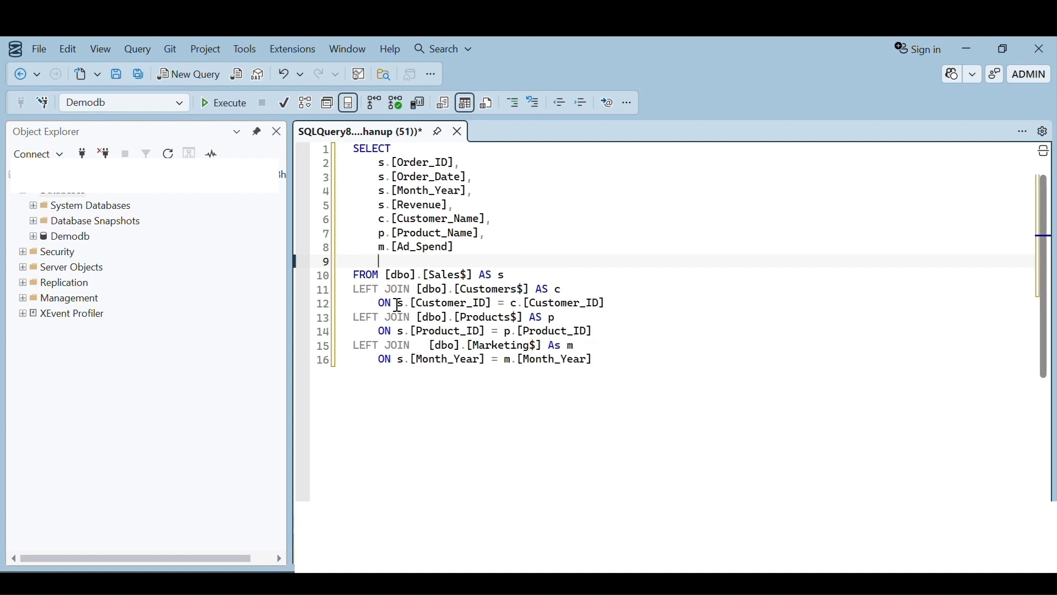
Examine the FROM clause, the ON join conditions and the table aliases s, c and p in the query.
left_click(542, 254)
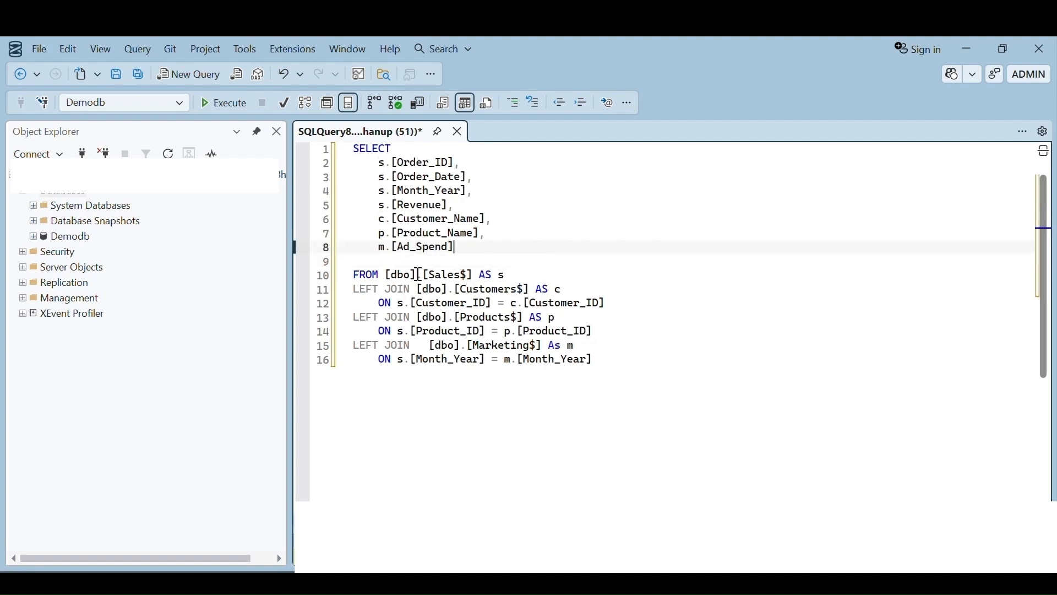
left_click_drag(385, 276, 532, 291)
left_click_drag(411, 304, 615, 305)
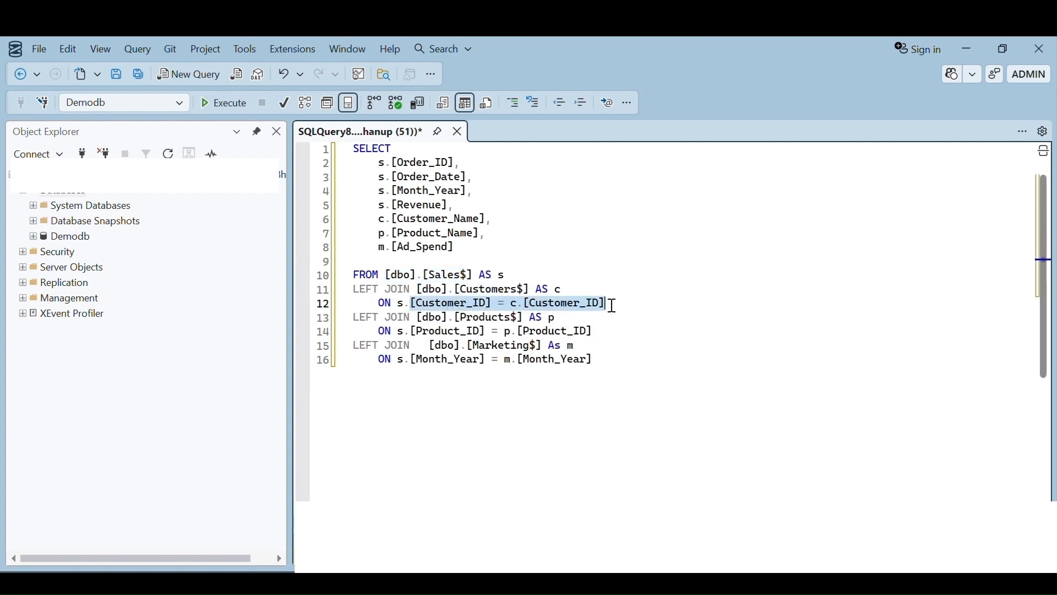
left_click(527, 255)
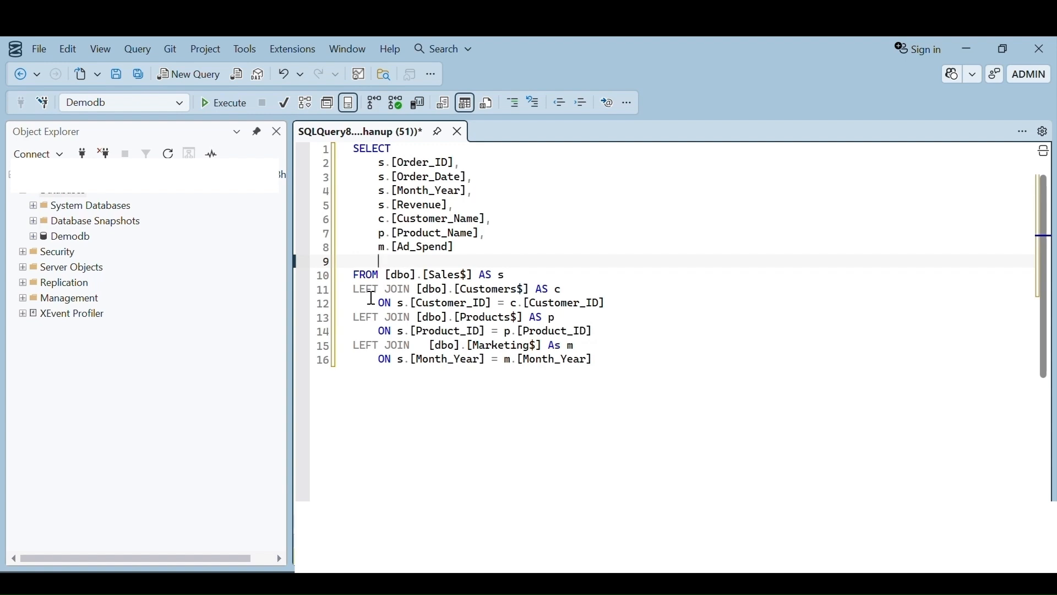
mouse_move(445, 277)
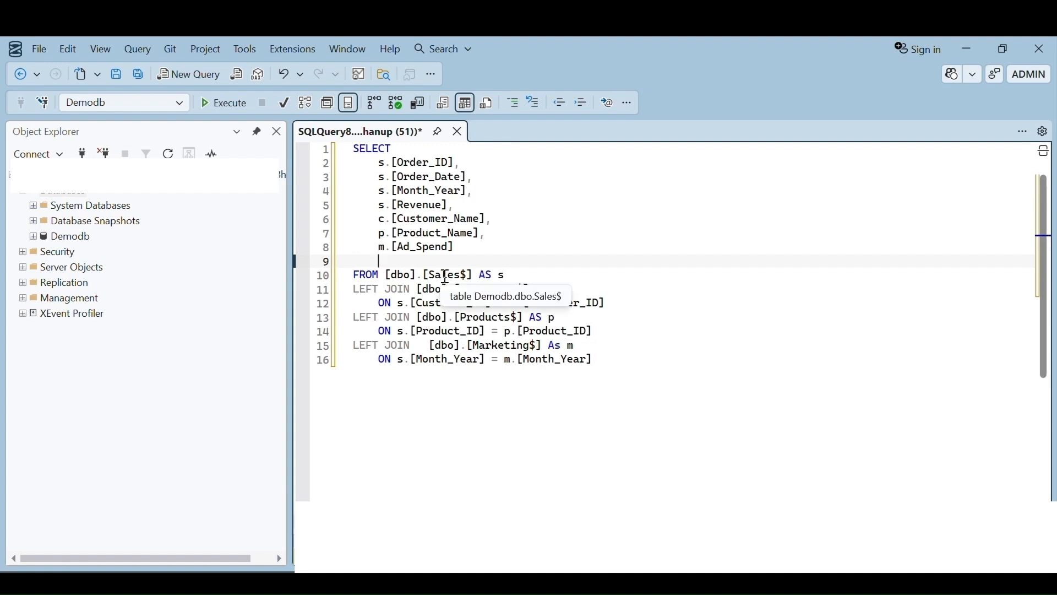
mouse_move(483, 295)
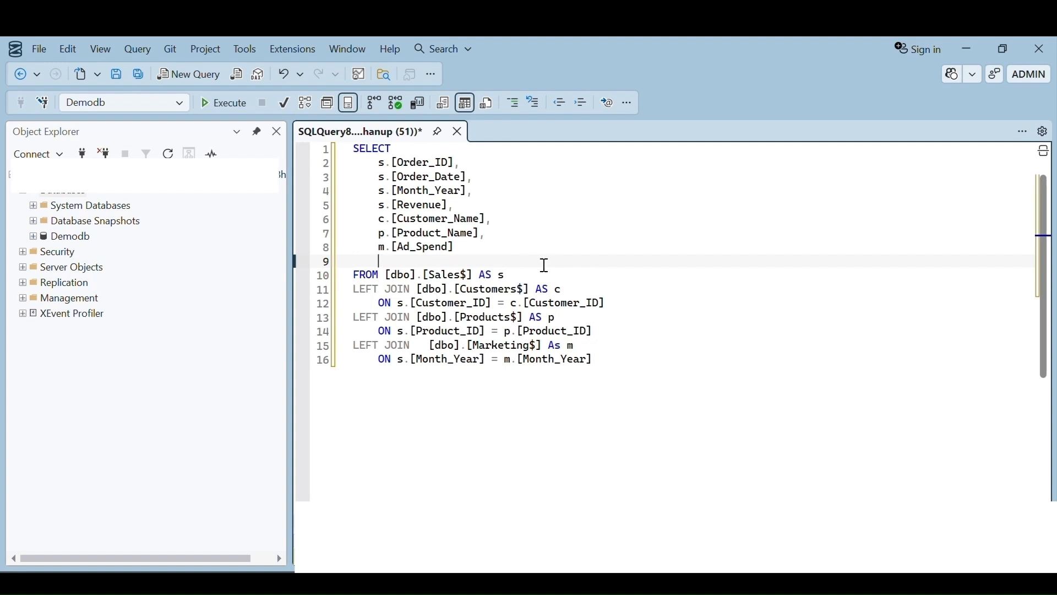
left_click_drag(480, 273, 583, 290)
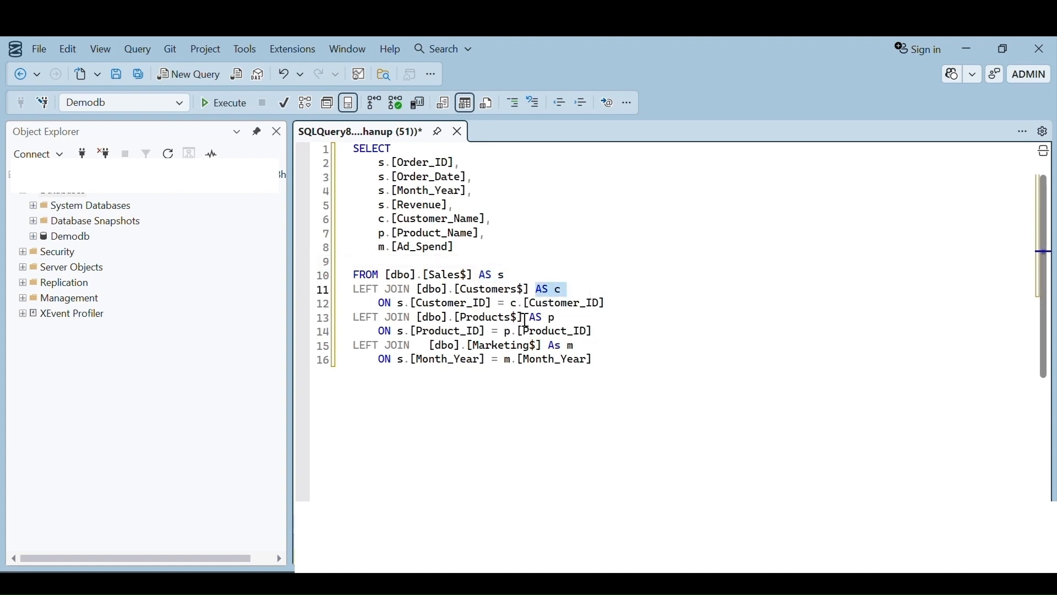
left_click_drag(523, 318, 562, 329)
left_click(516, 275)
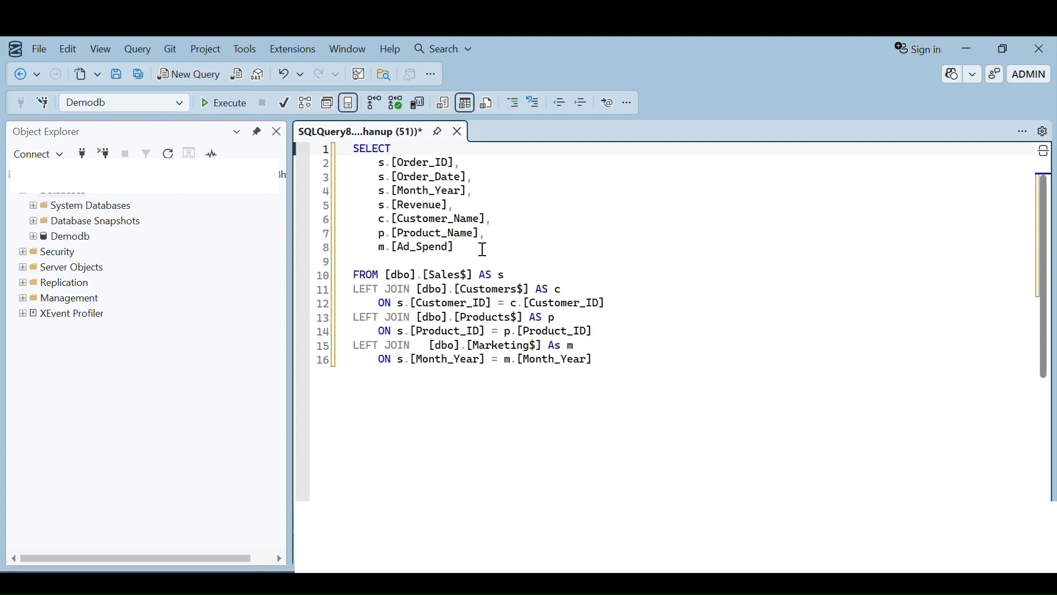
Examine each column in the SELECT list, grouped by its source table alias, and then the whole query.
left_click_drag(472, 248, 354, 149)
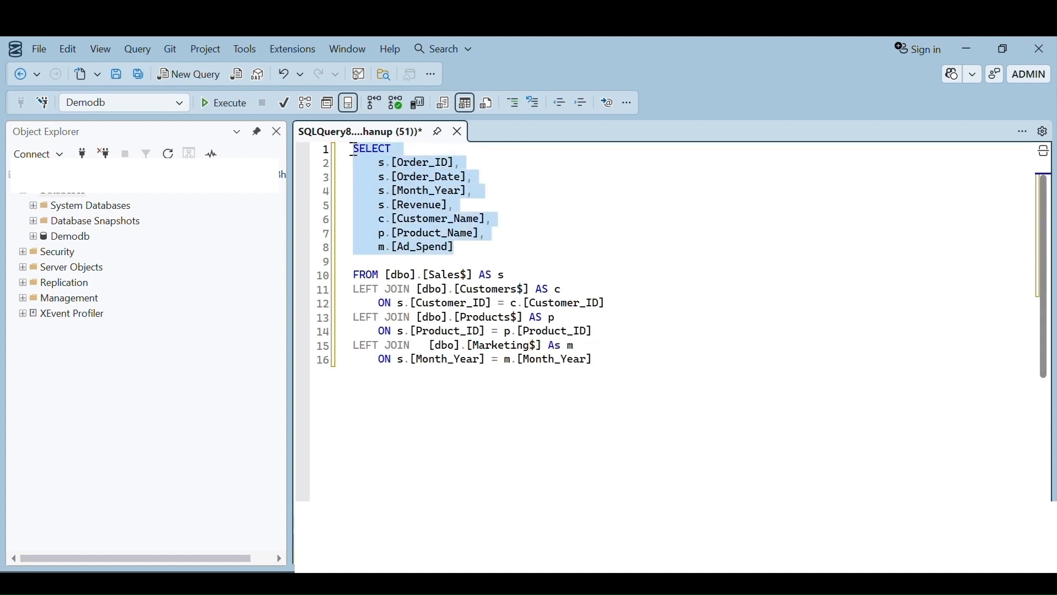
left_click(556, 210)
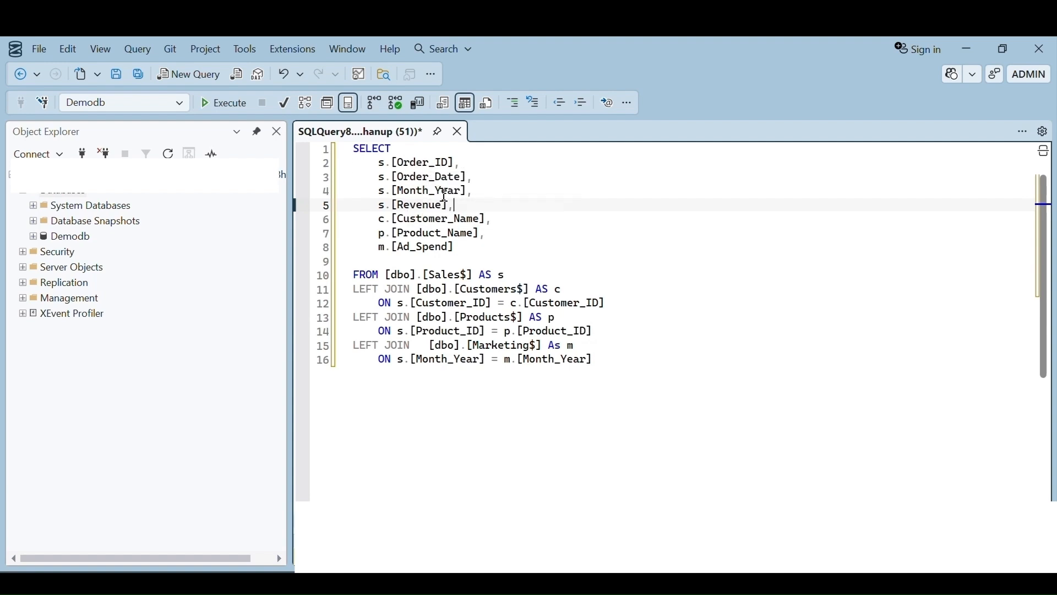
left_click_drag(487, 193, 376, 160)
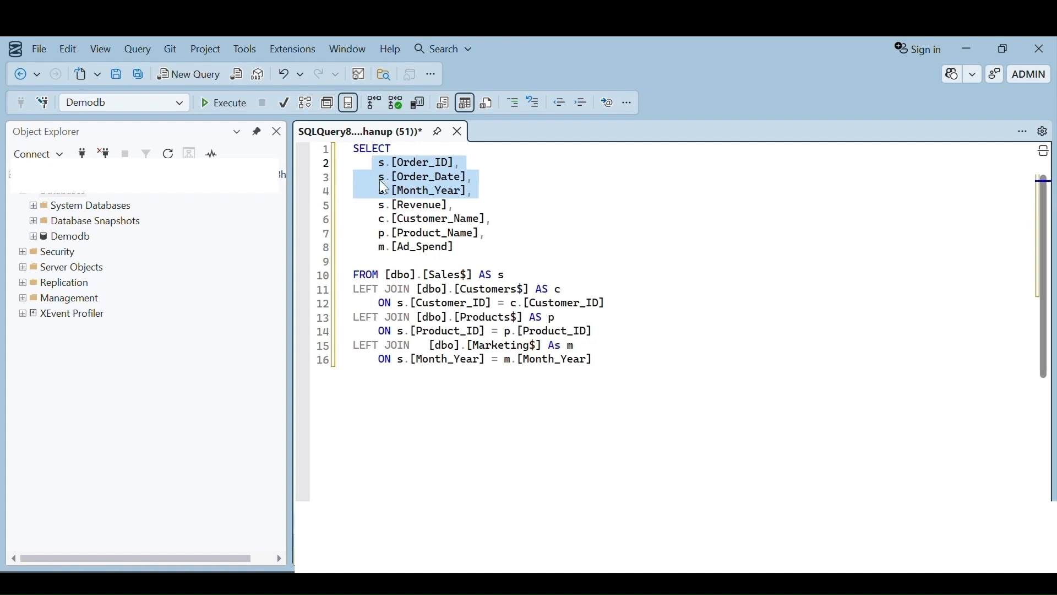
left_click(499, 194)
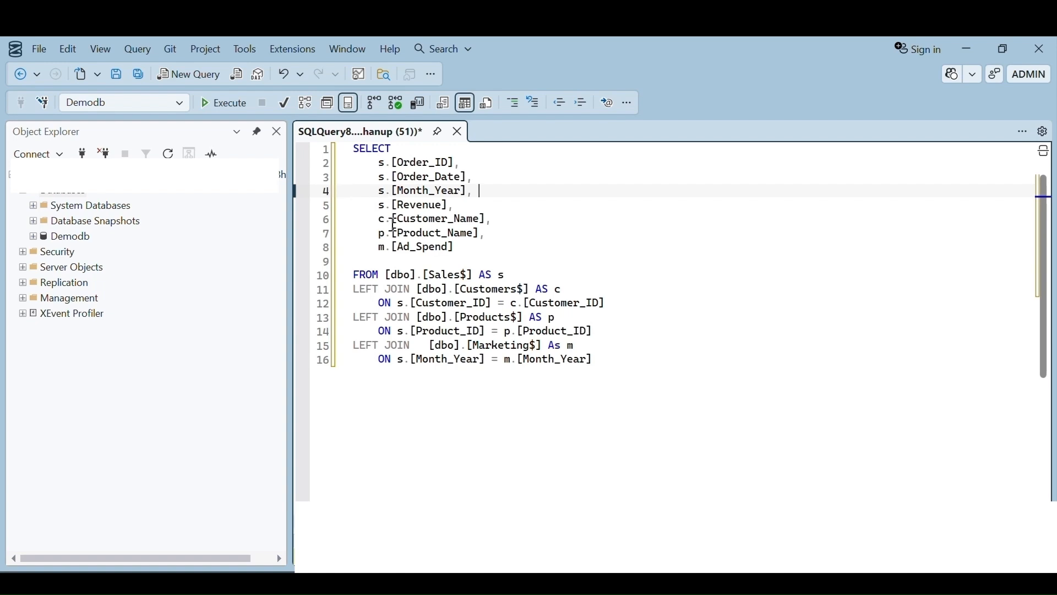
left_click_drag(378, 219, 515, 220)
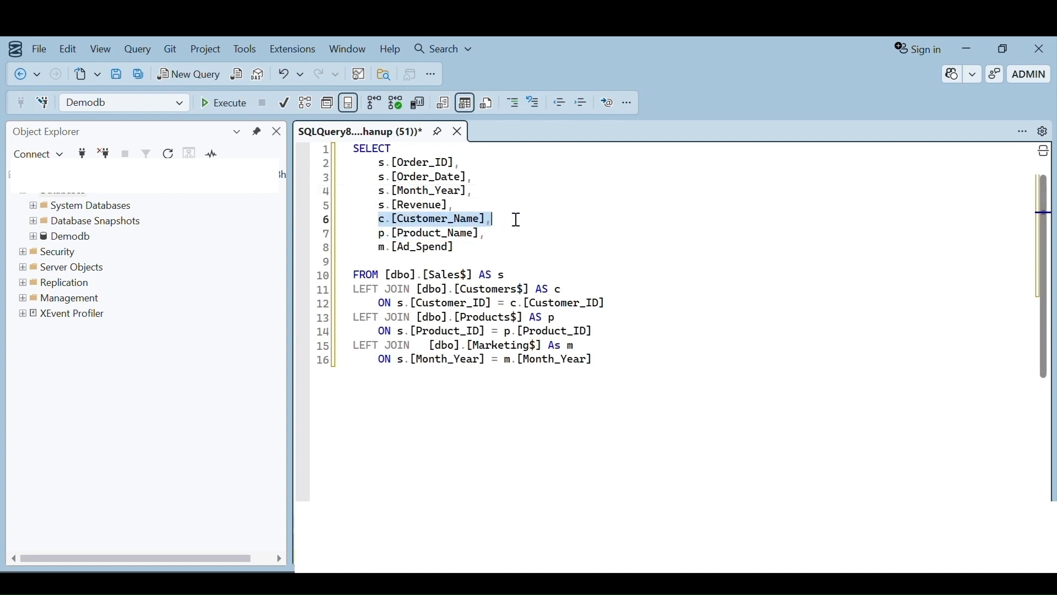
left_click_drag(376, 237, 496, 235)
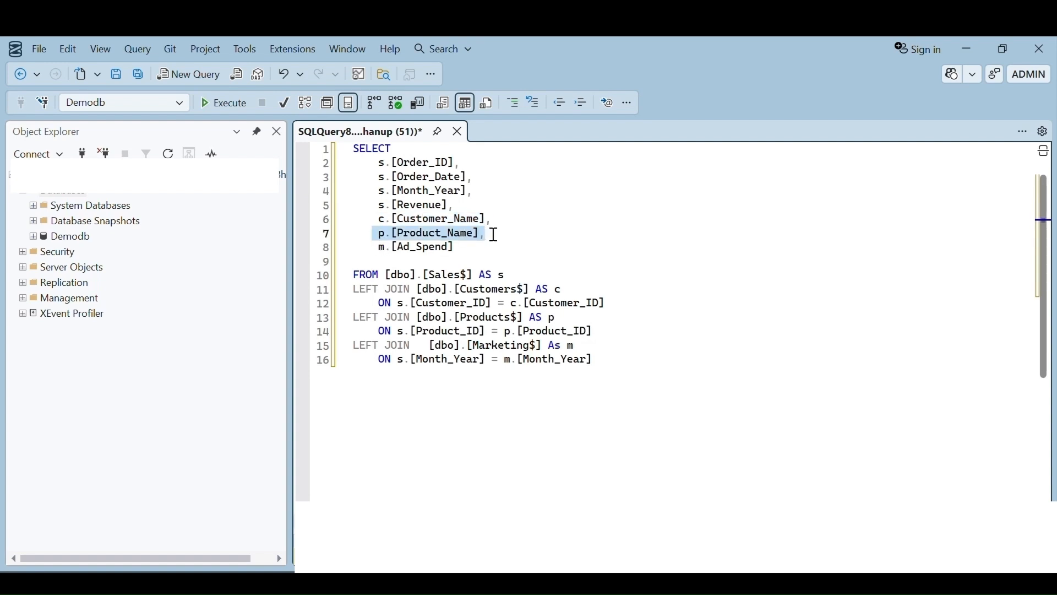
left_click_drag(375, 248, 477, 252)
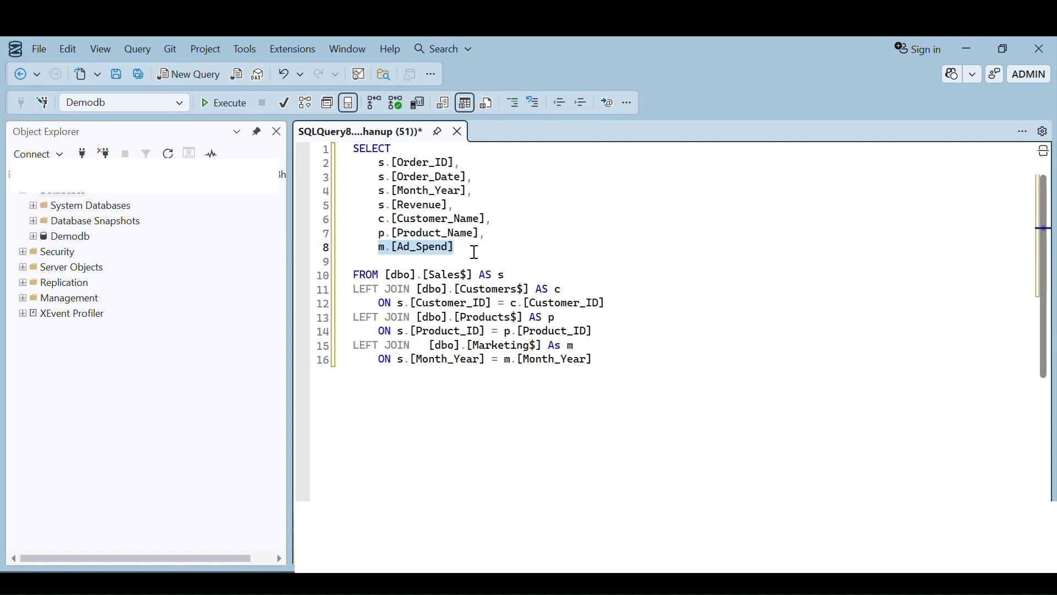
left_click(507, 250)
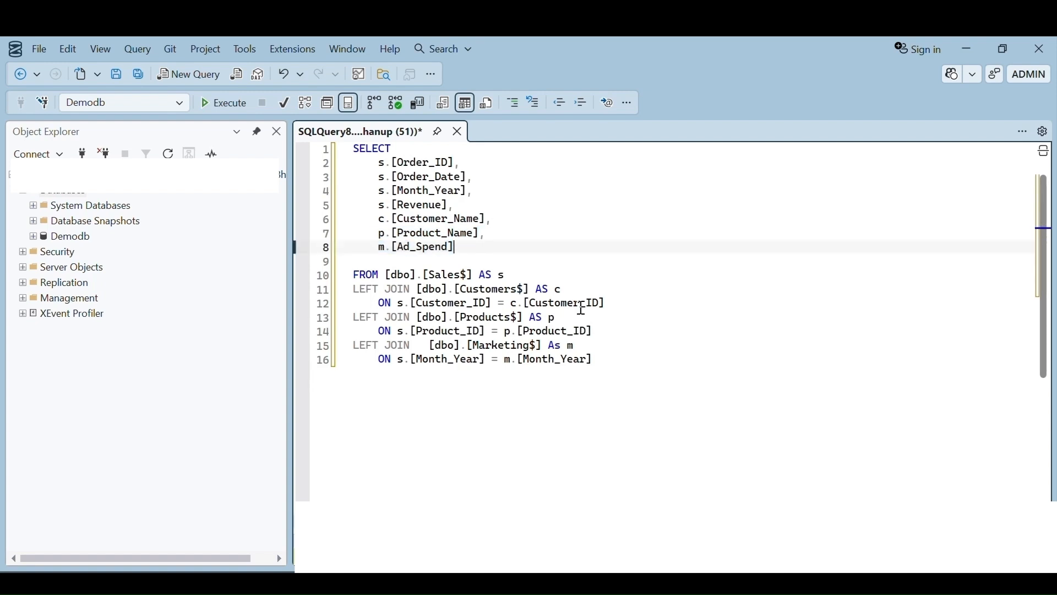
left_click_drag(606, 365, 353, 148)
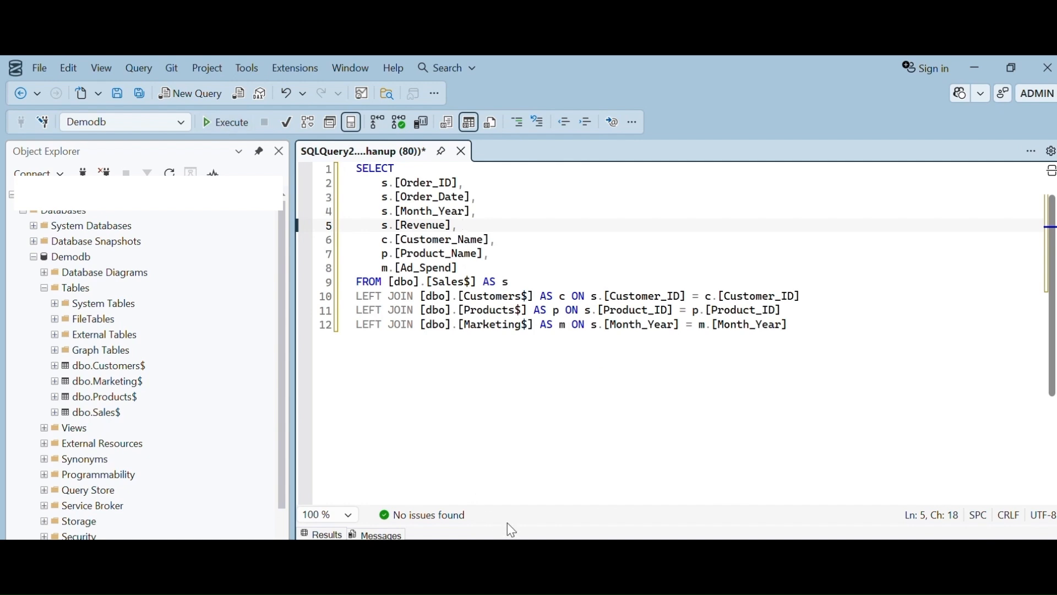
left_click_drag(508, 524, 514, 403)
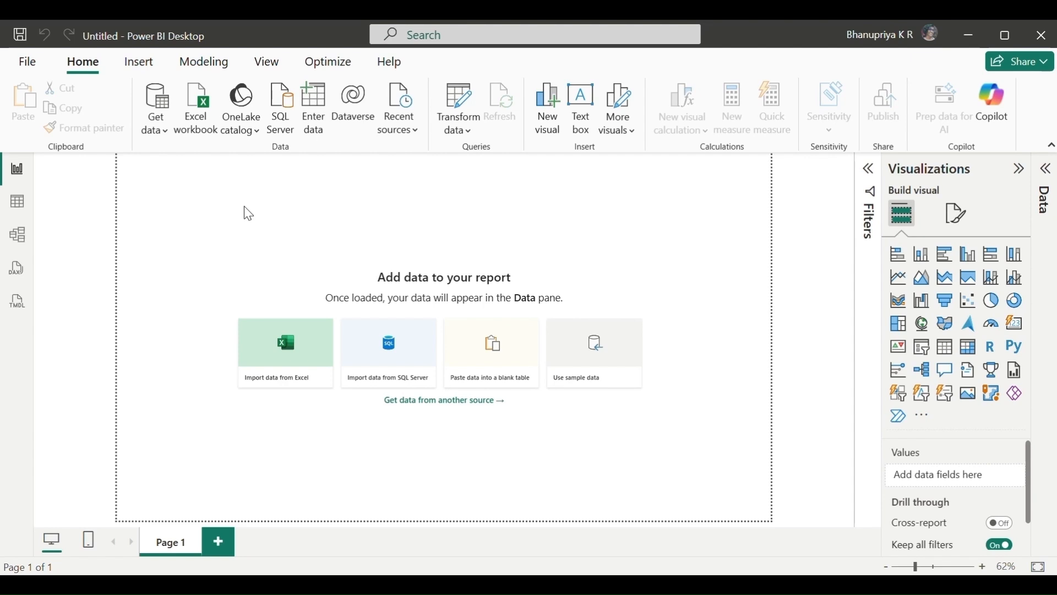
Switch to Power BI Desktop, start a SQL Server data import and paste the server name.
left_click(158, 130)
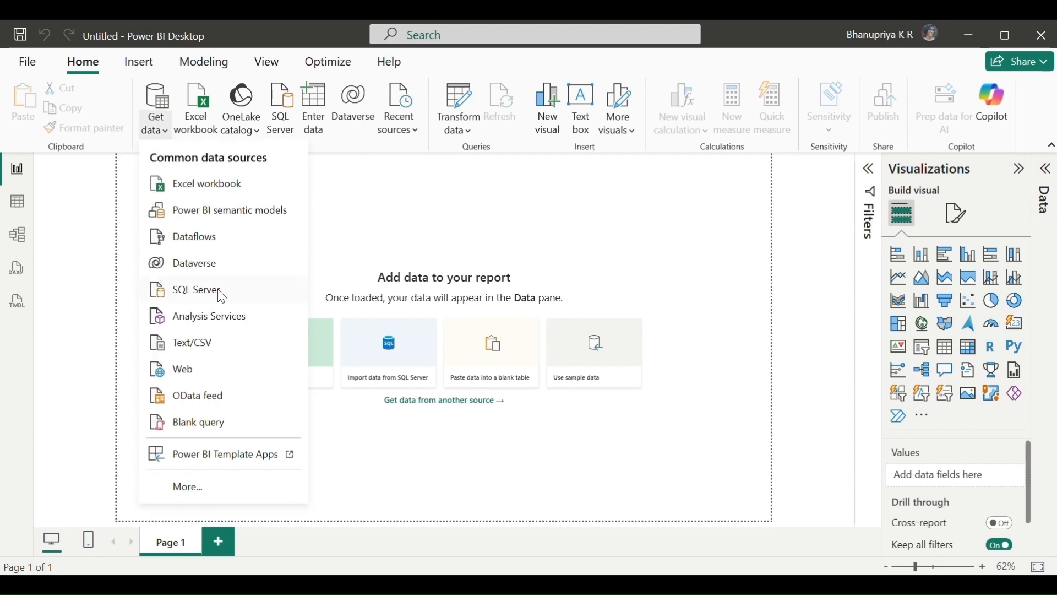
left_click(199, 298)
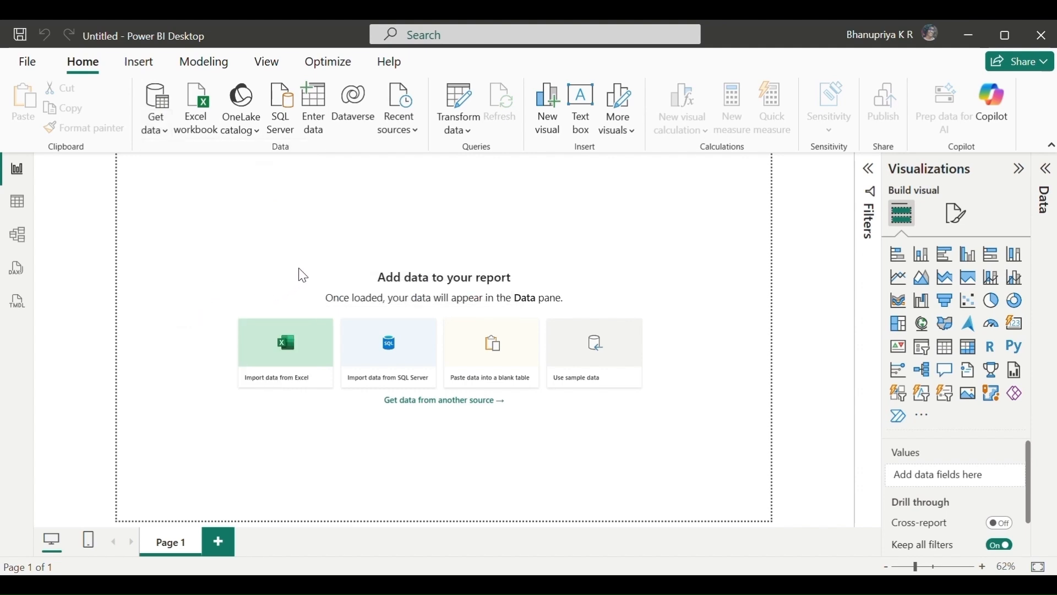
left_click(316, 239)
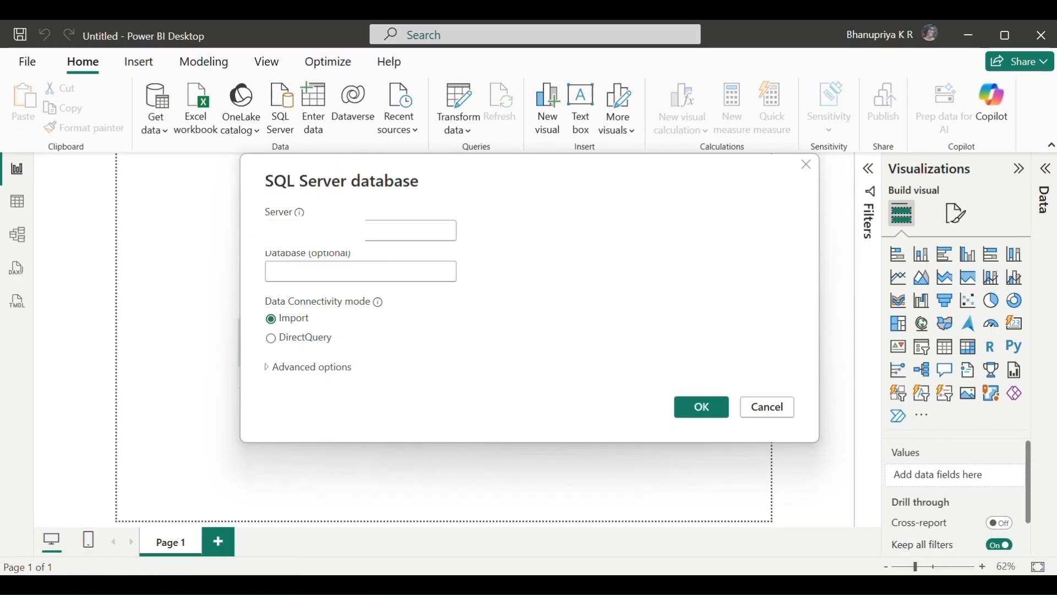
key("ctrl+v")
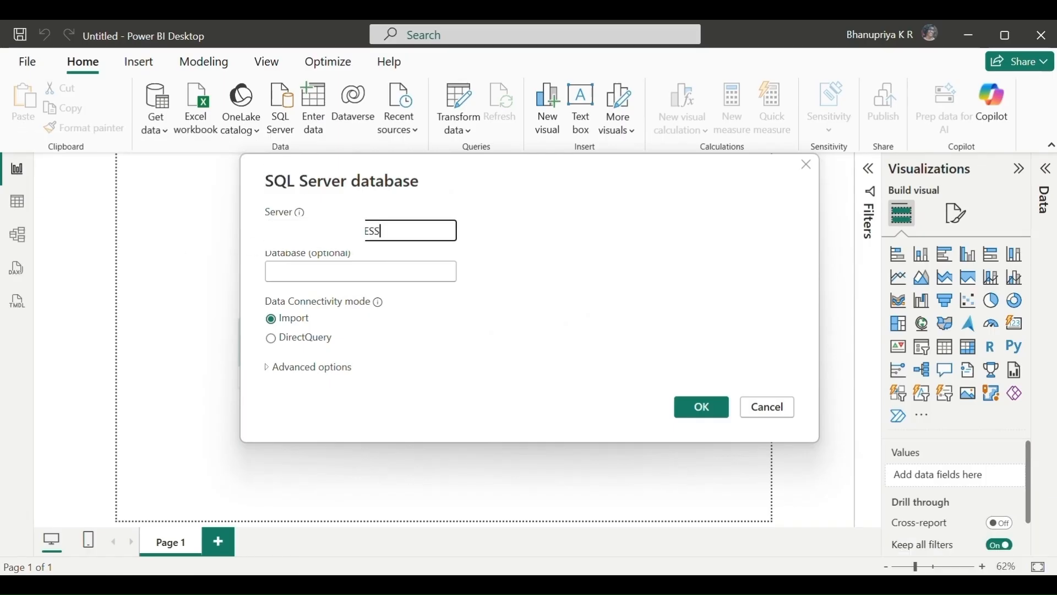
Set the database to Demodb and expand the advanced options of the SQL Server connection.
left_click(314, 274)
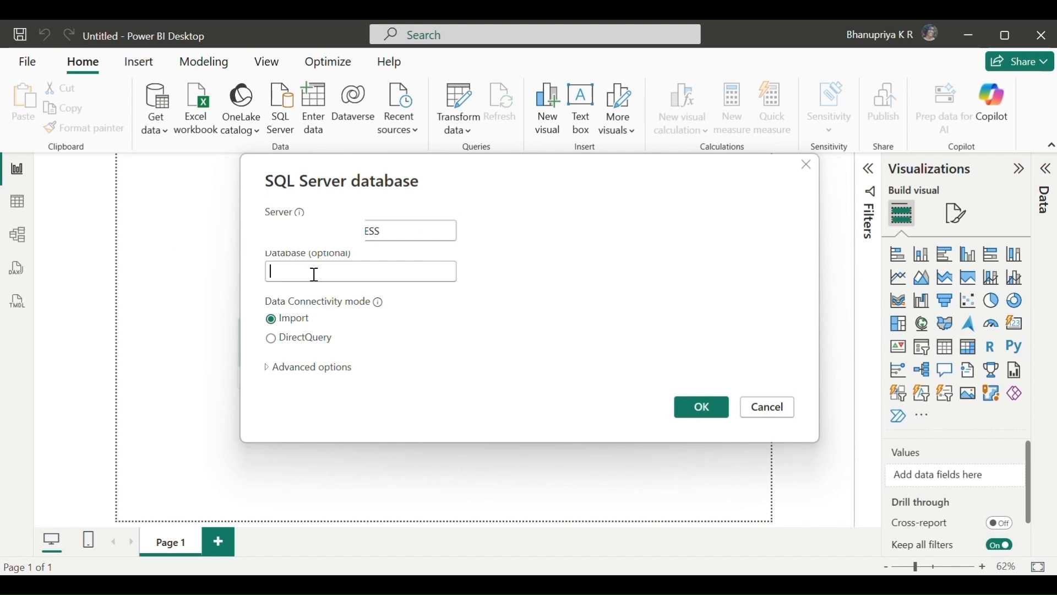
type("Demod")
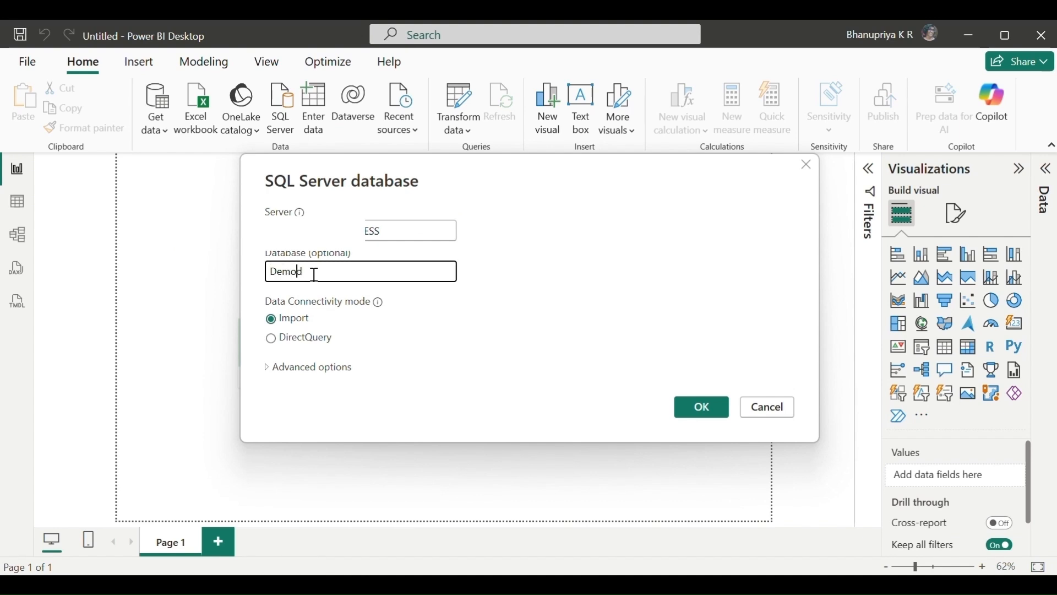
type("b")
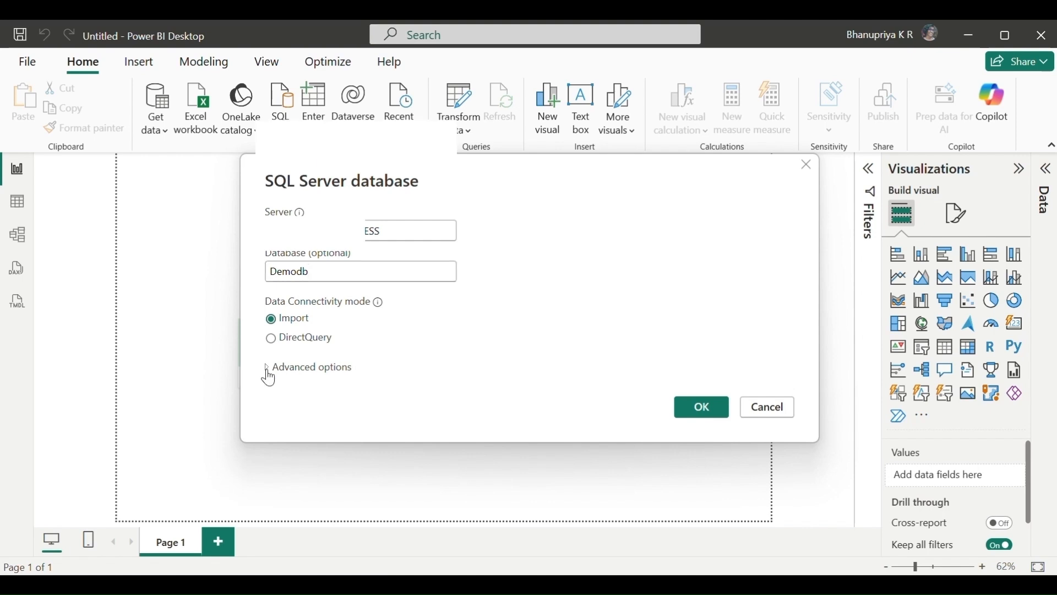
left_click(268, 374)
left_click(333, 369)
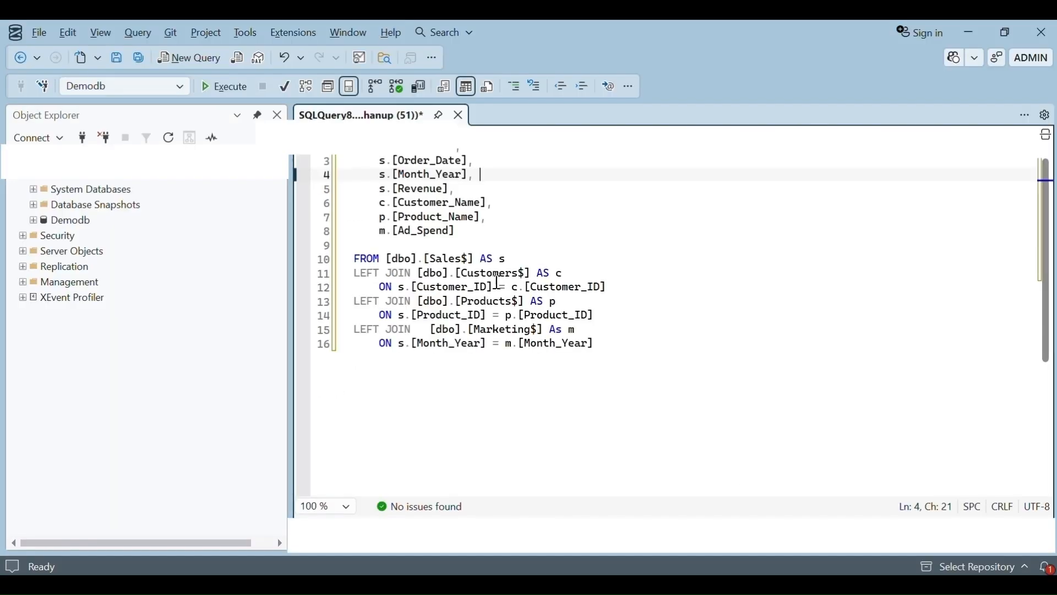
Copy the entire joined query from the SQL editor into the SQL statement box and confirm the connection.
left_click(633, 287)
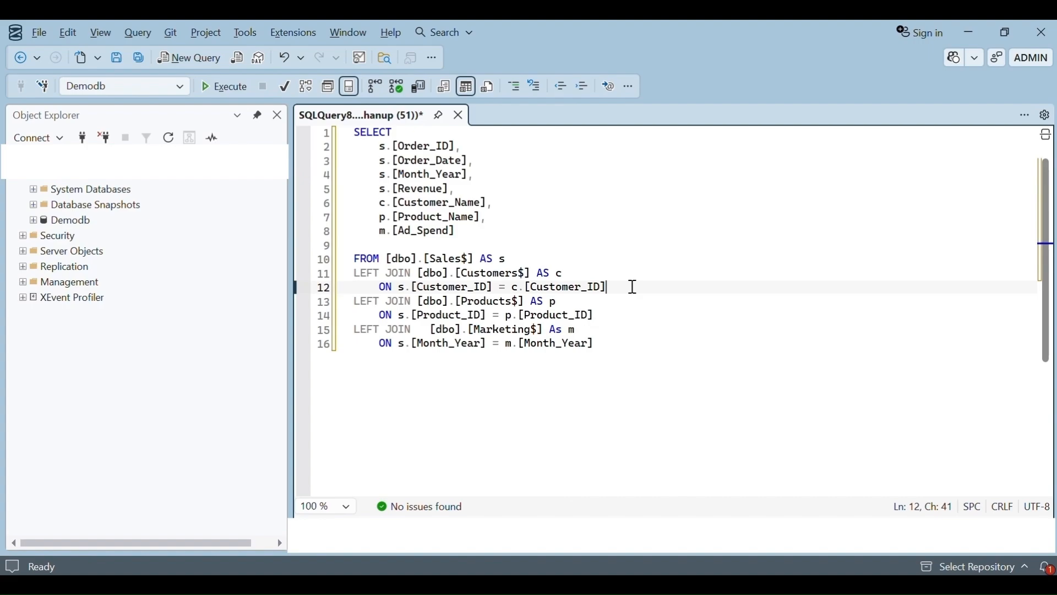
key("ctrl+a")
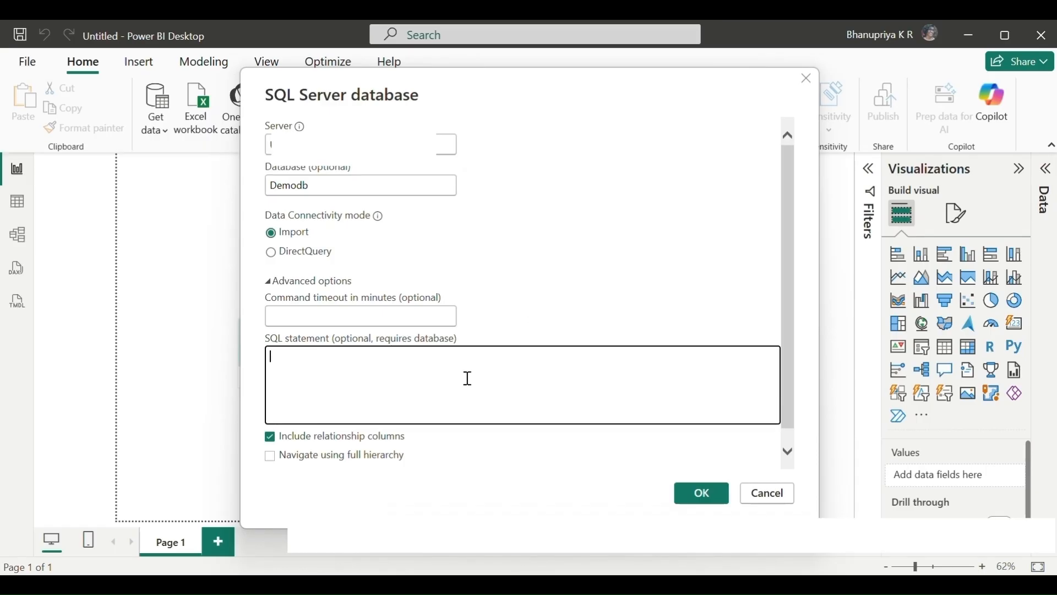
key("ctrl+v")
left_click(692, 505)
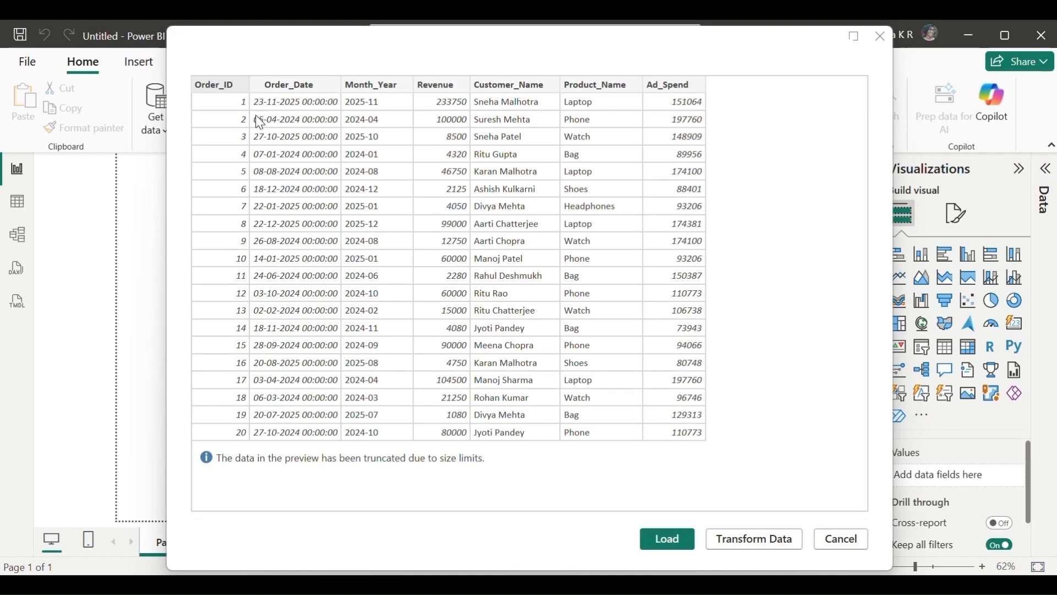
Load the query results into the report and expand Query1 in the Data pane.
left_click(668, 542)
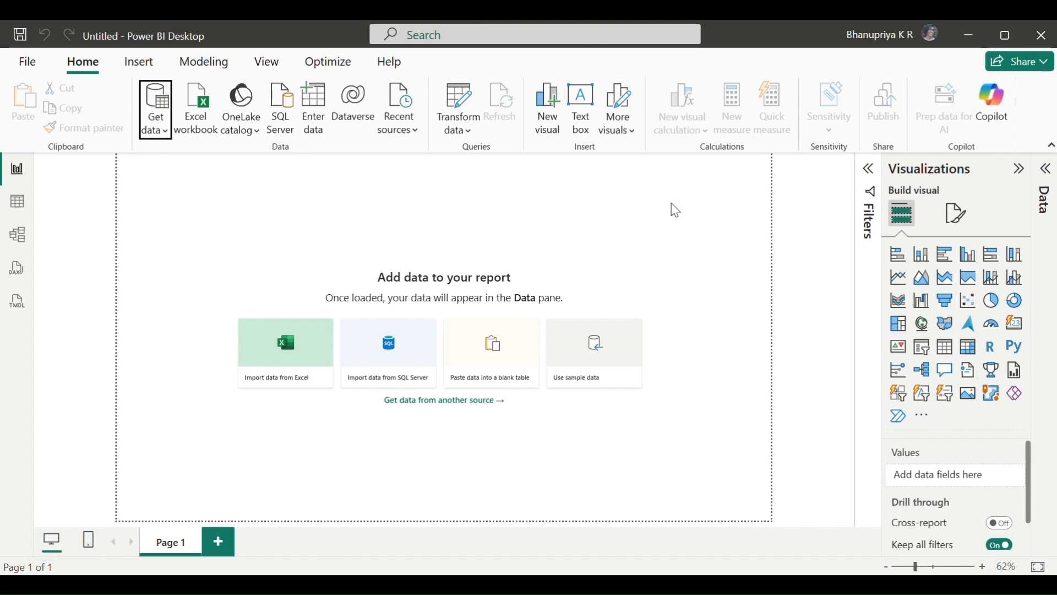
left_click(717, 168)
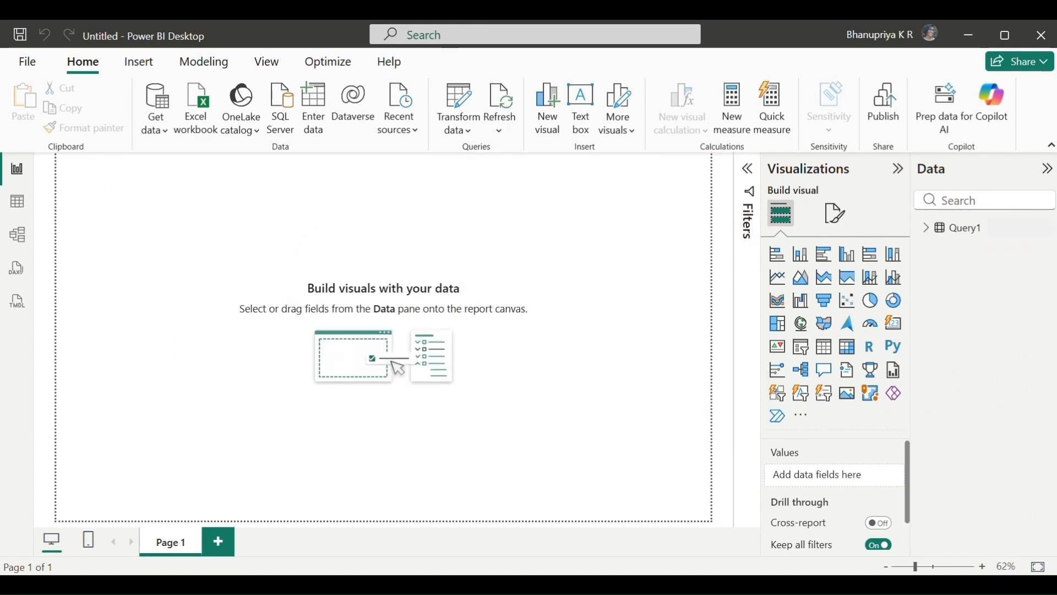
left_click(974, 230)
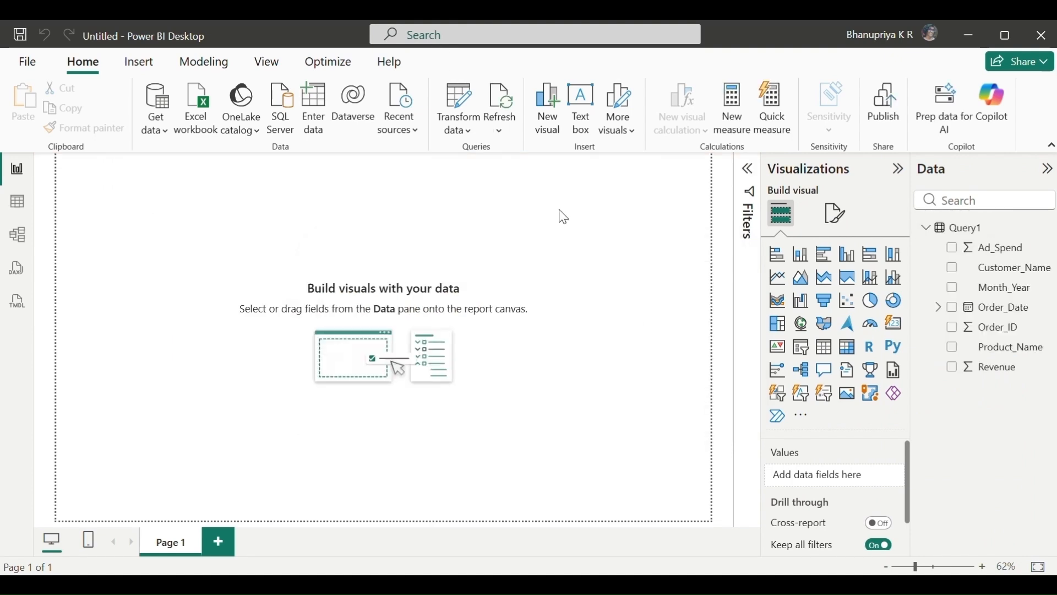